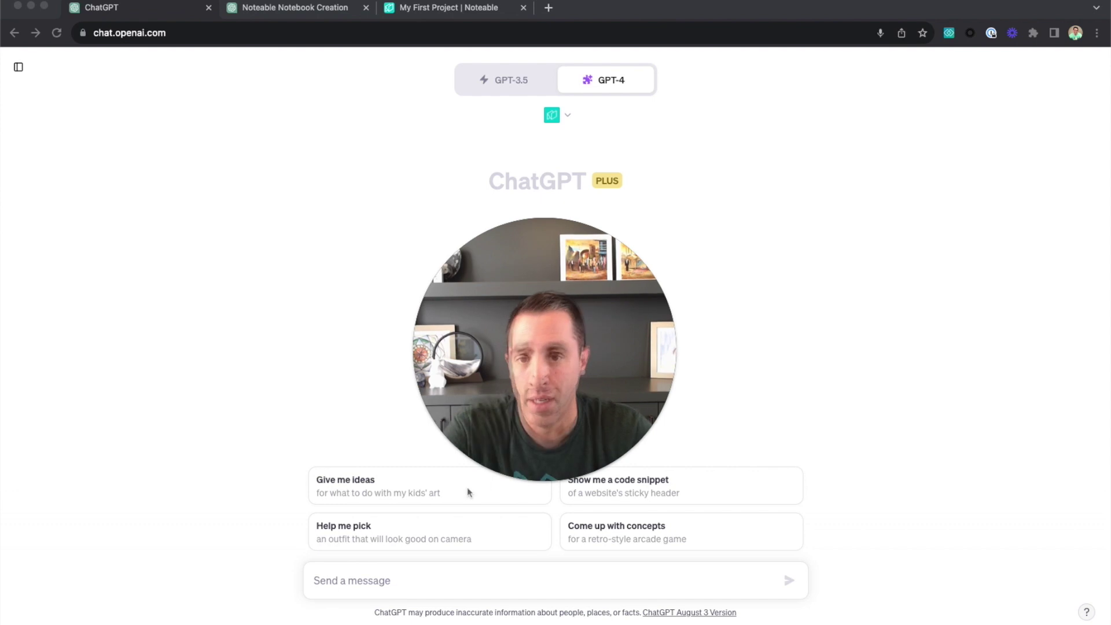
Ask ChatGPT to create a notebook that prints out "welcome to the Noteable ChatGPT Plugin!"
left_click(382, 576)
type("Create a notebook that prints out \"welcome to the Noteable ChatGPT Plugin!\"")
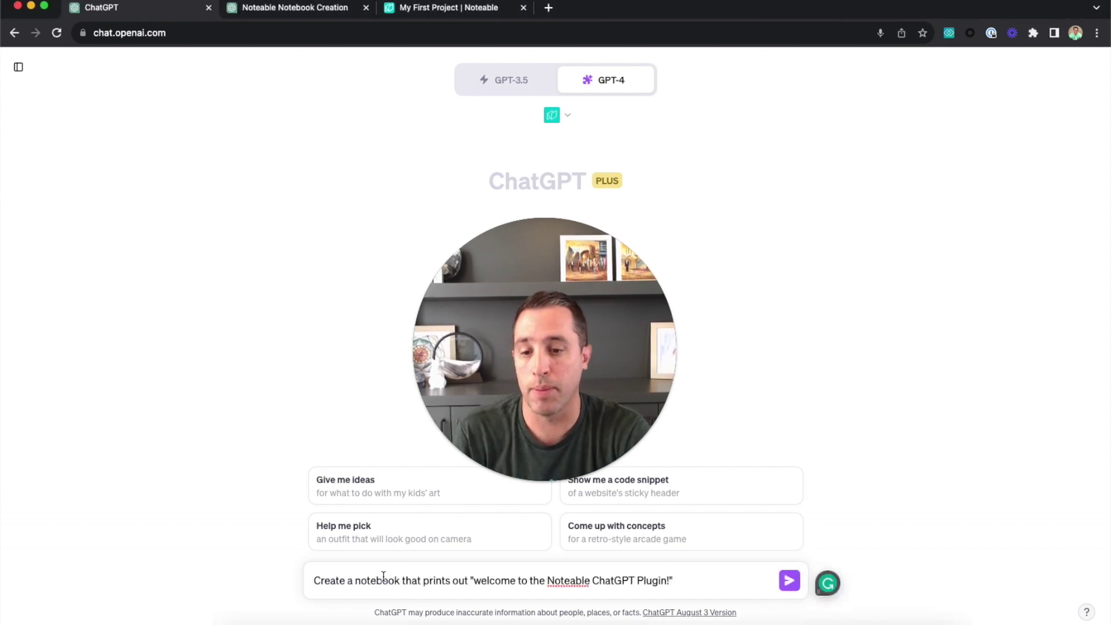
key("Return")
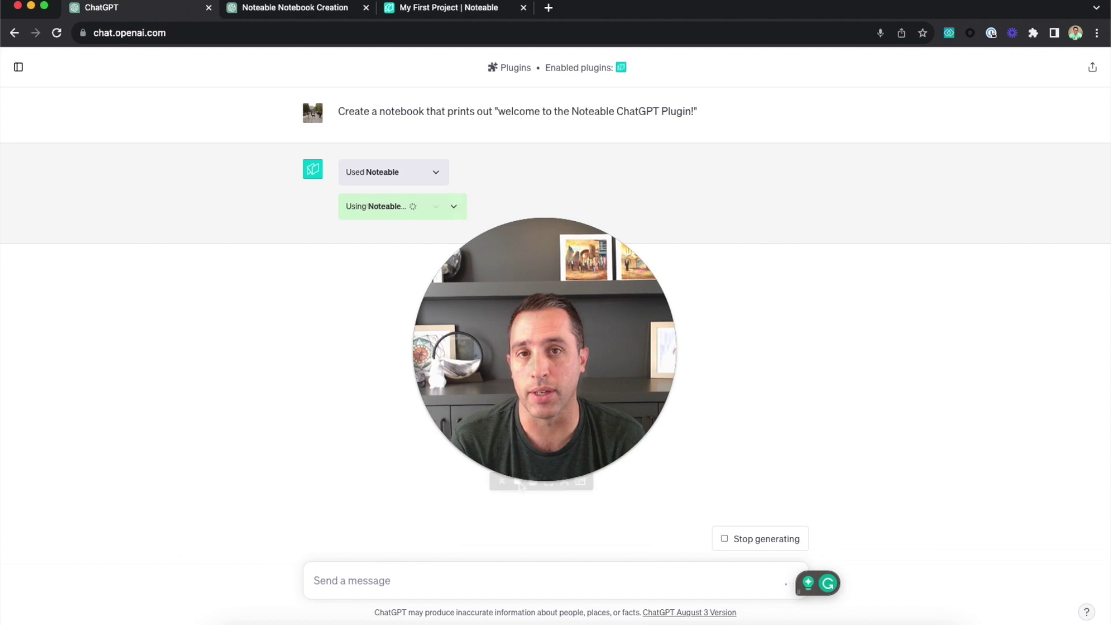
left_click(498, 482)
left_click_drag(505, 435, 196, 405)
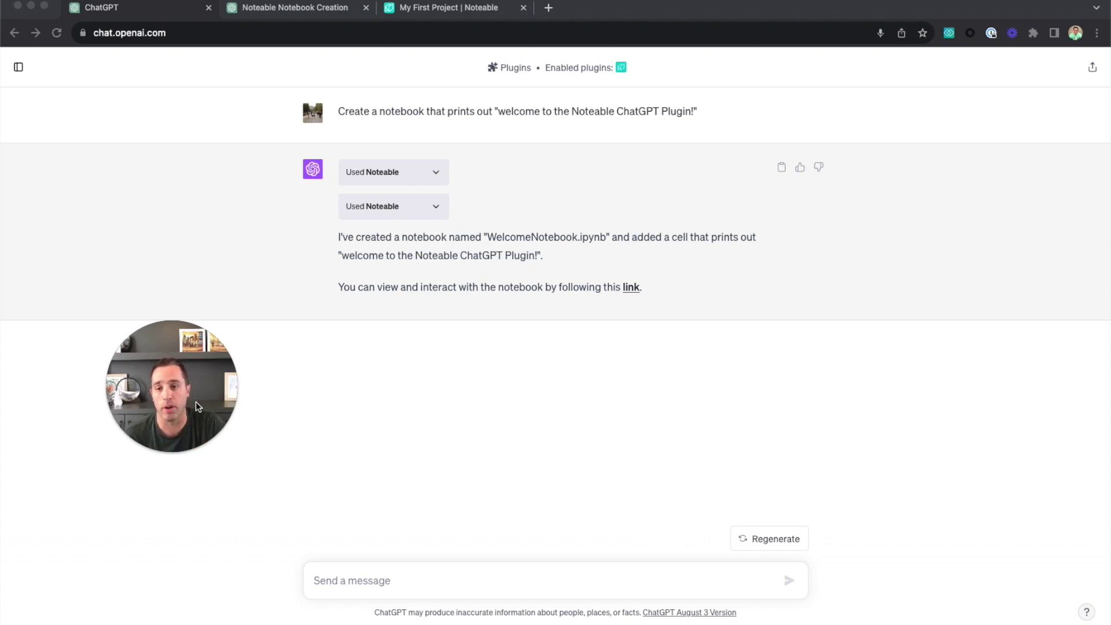
In the linked WelcomeNotebook, extend the printed message with " - we are excited that you are here" and run the cell
left_click(632, 287)
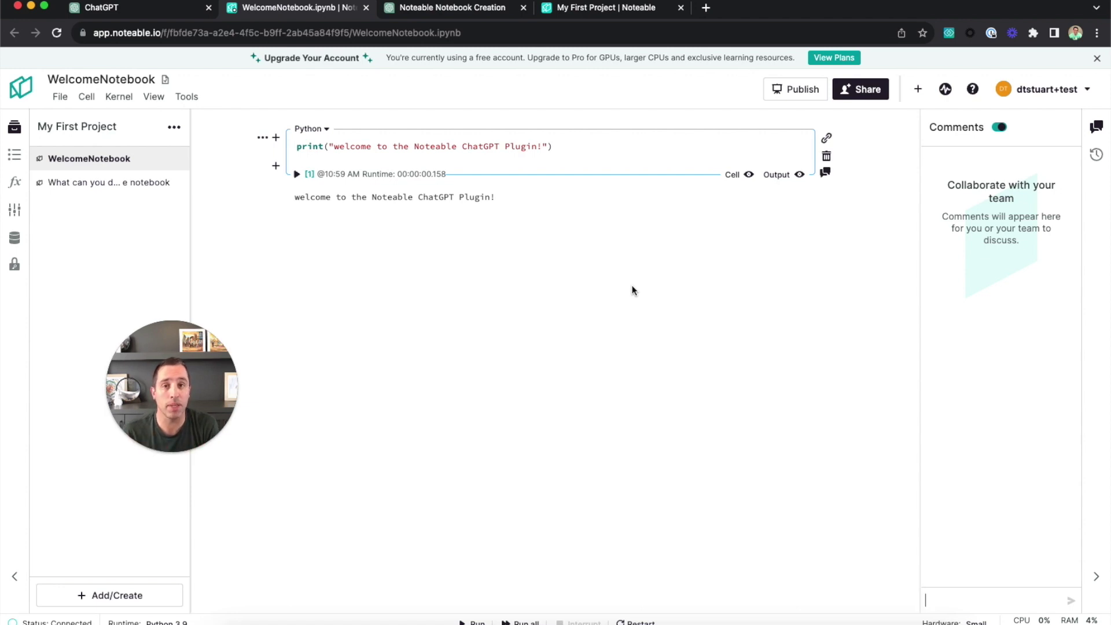
left_click(536, 146)
type("- we are excited that ")
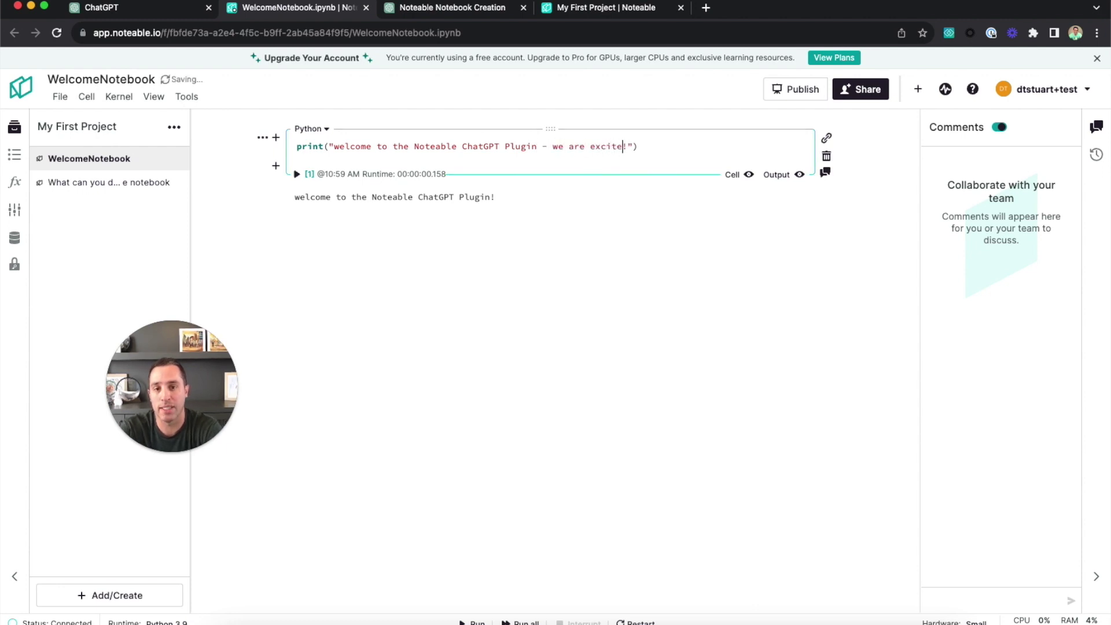
type("you are here")
key("shift+Return")
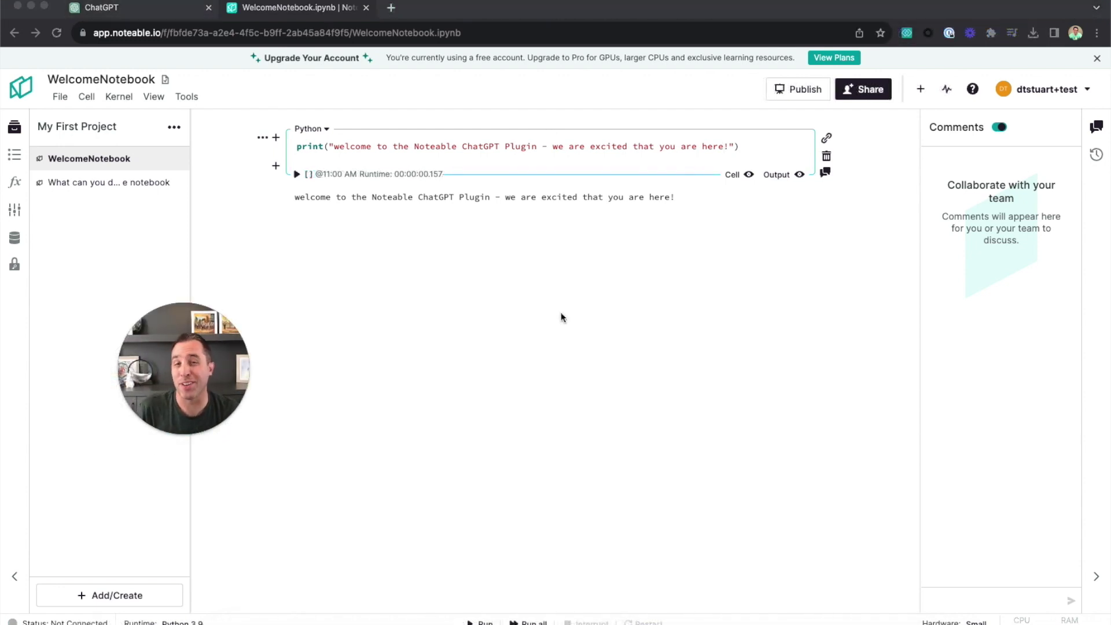
In ChatGPT, request an EDA of Denver public library visitors over the past year from the libraries.csv link, with markdown cells explaining each code cell
left_click(128, 11)
type("Let's perform some EDA of the Denver public libraries to see which library locations had the most visitors over the past year.  The data can be found here: https://www.denvergov.org/media/gis/DataCatalog/libraries/csv/libraries.csv  When authoring the notebook always include markdown cells to explain each code cell so that the notebook is easier to read and understand.")
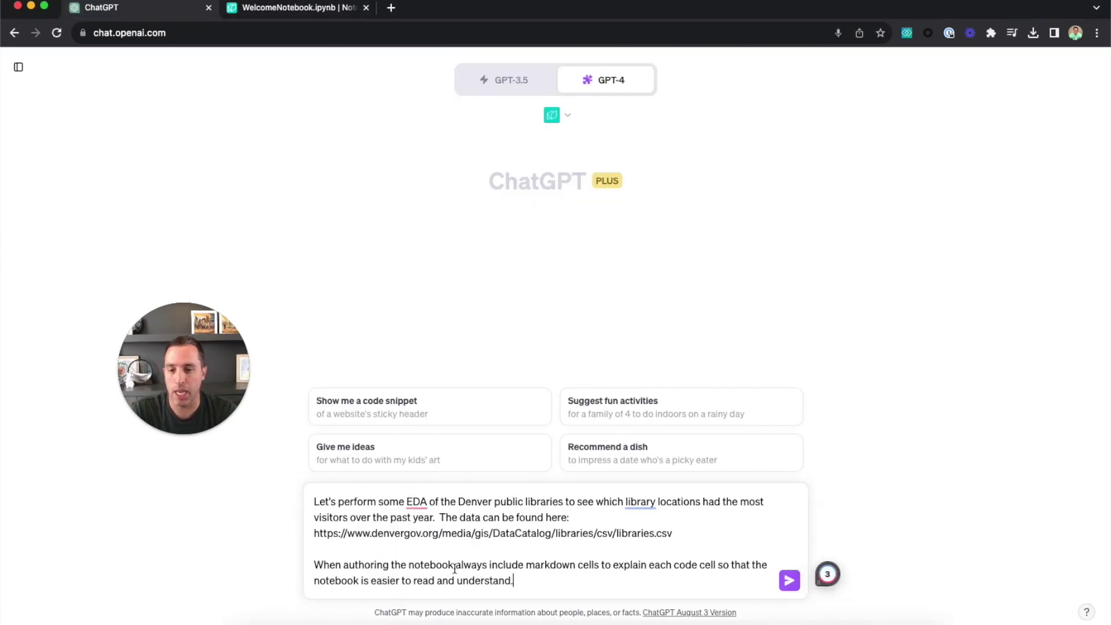
key("Return")
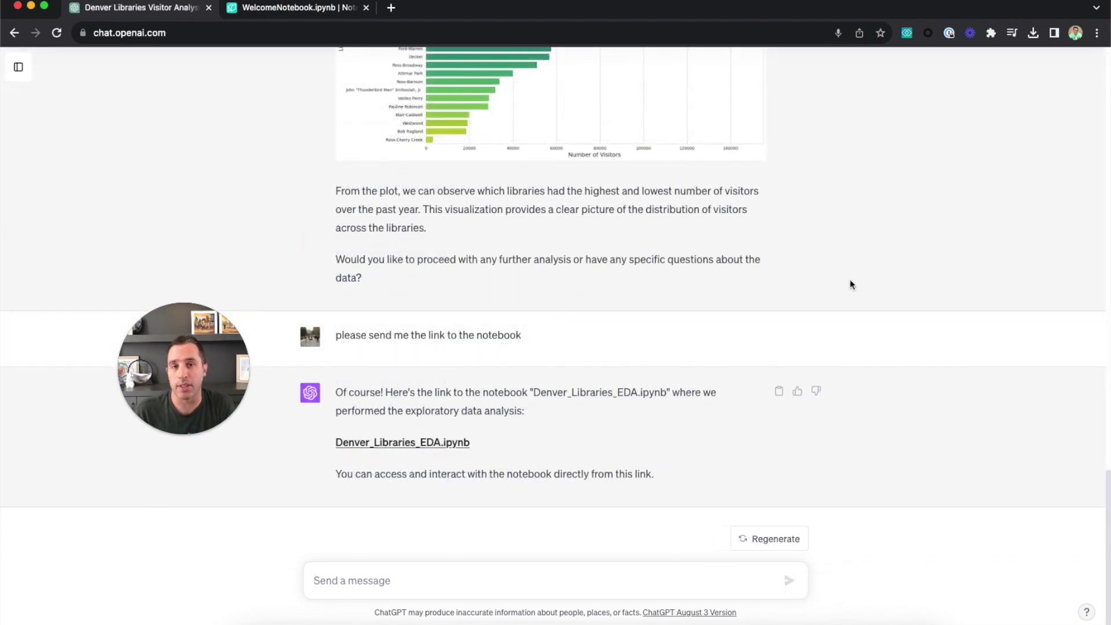
Review the chat's library analysis, from the data preview through the DOOR_COUNT statistics to the notebook link
scroll(850, 284, "up", 15)
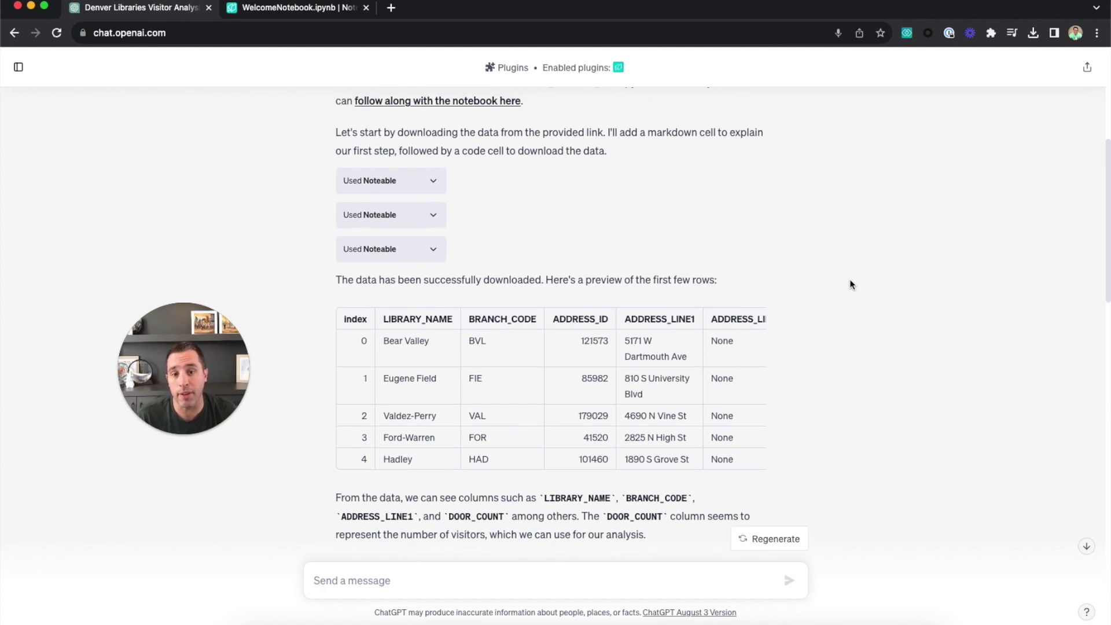
scroll(850, 284, "down", 3)
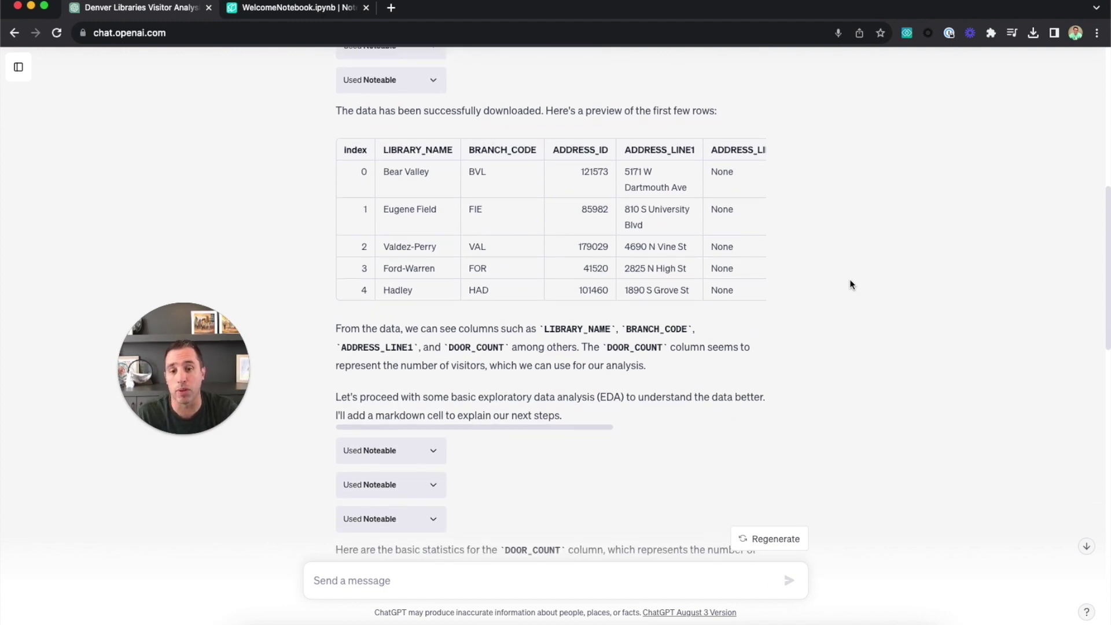
scroll(850, 284, "down", 6)
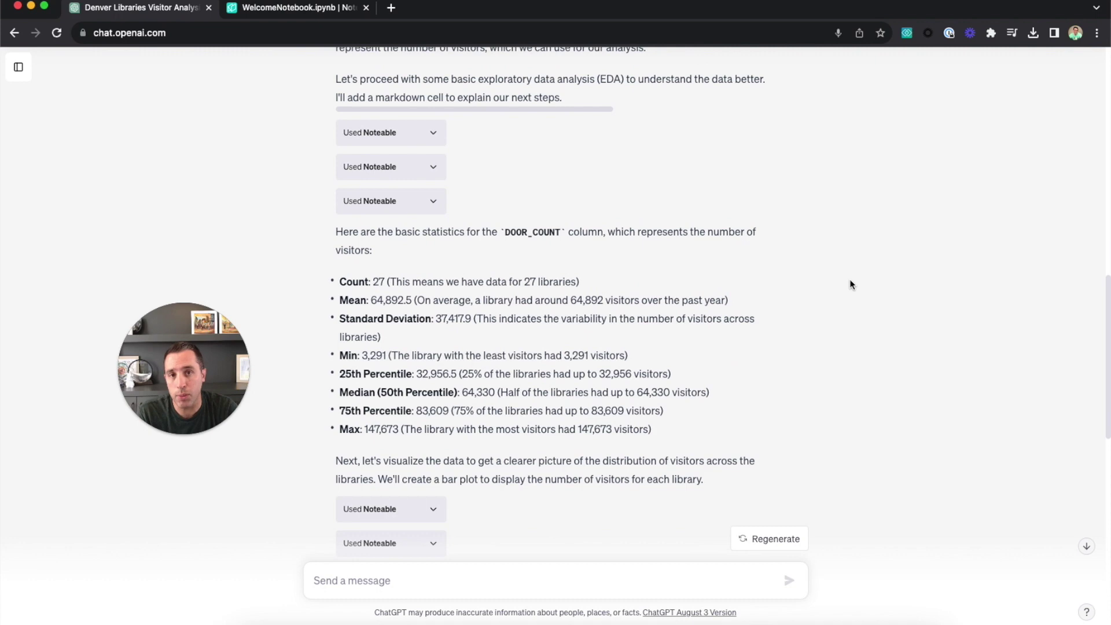
scroll(850, 284, "down", 6)
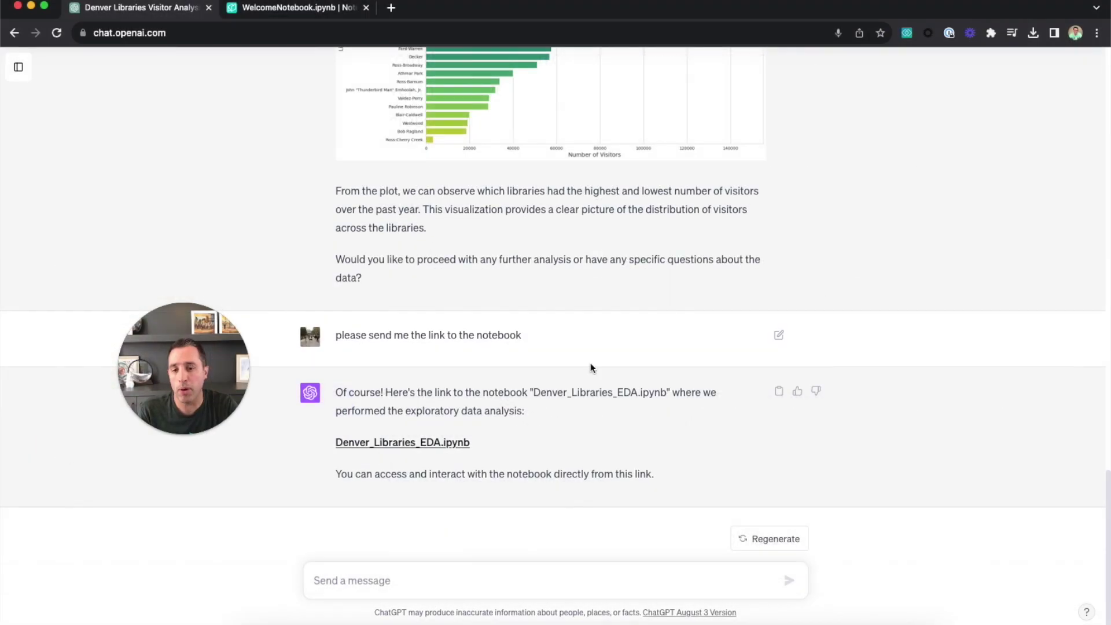
Open the linked Denver_Libraries_EDA.ipynb notebook and examine its data download, statistics and bar plot cells
left_click(445, 445)
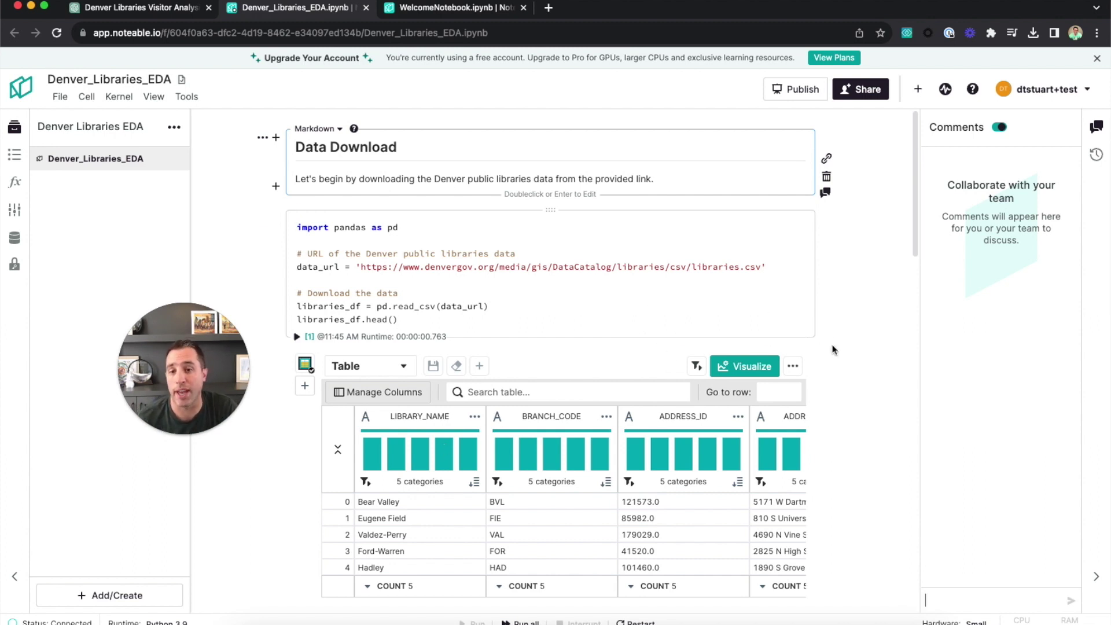
scroll(833, 348, "down", 3)
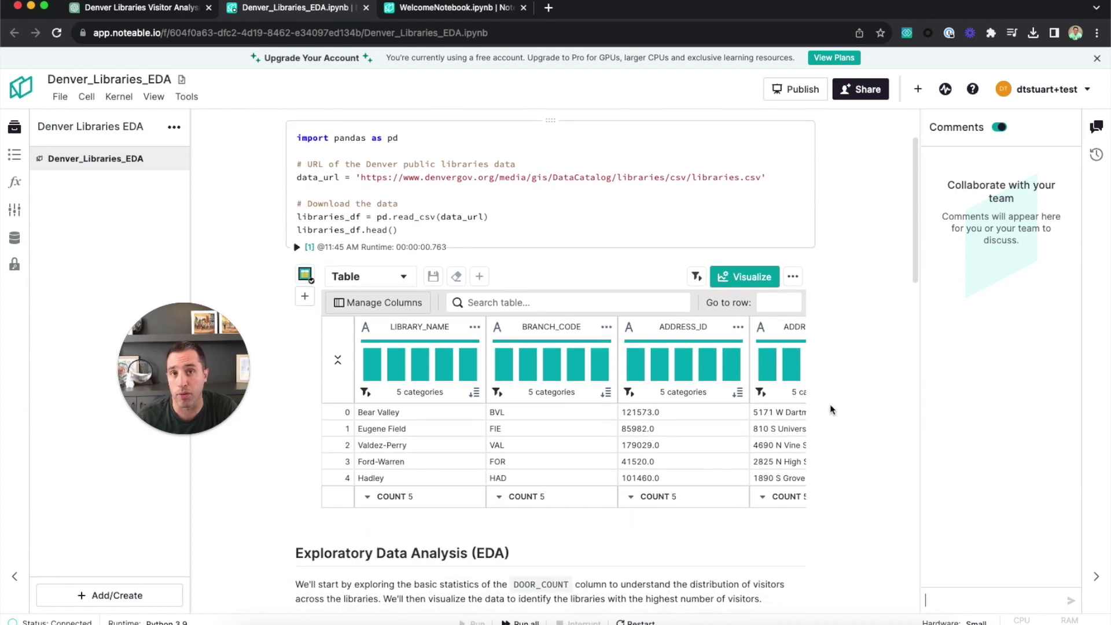
scroll(831, 406, "down", 3)
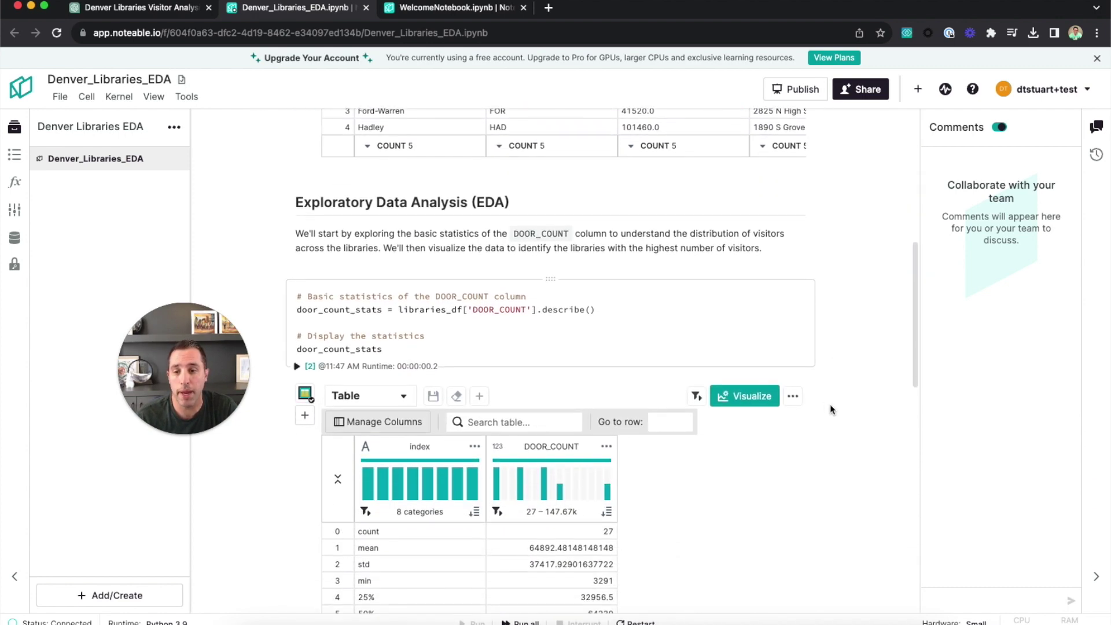
scroll(816, 430, "down", 9)
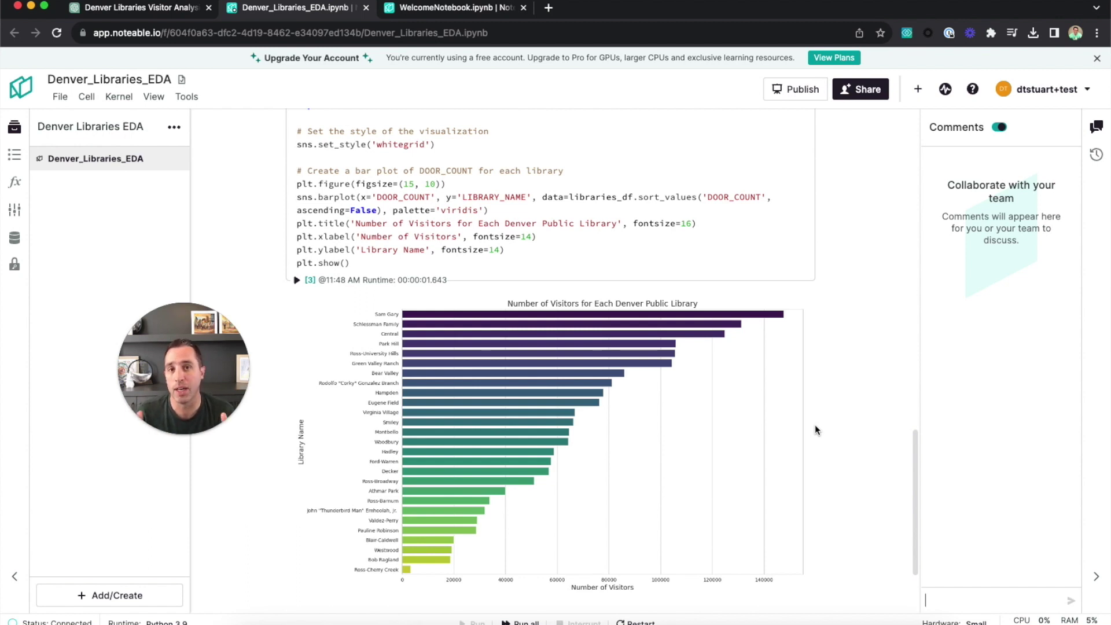
scroll(816, 429, "down", 3)
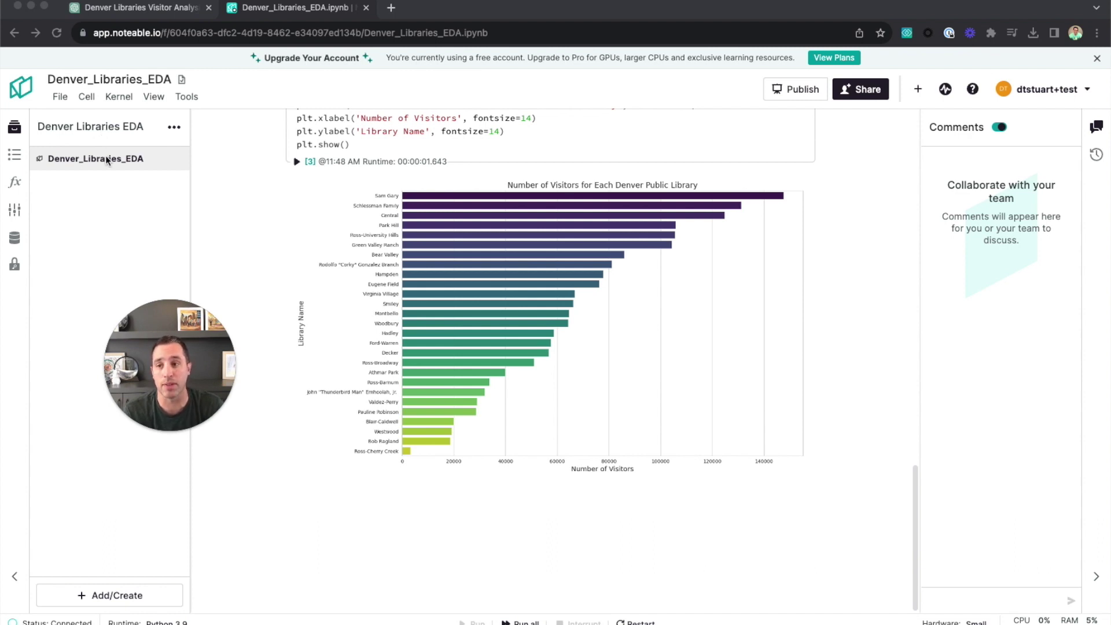
Return to the ChatGPT conversation and highlight the statement about the project created for the analysis
left_click(157, 9)
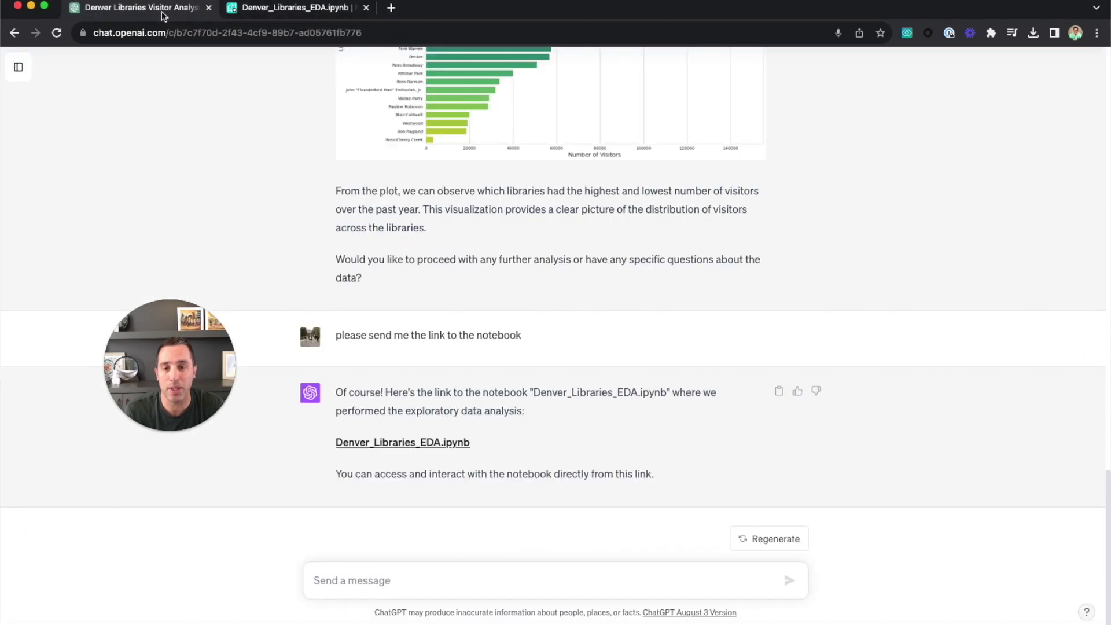
scroll(505, 210, "up", 20)
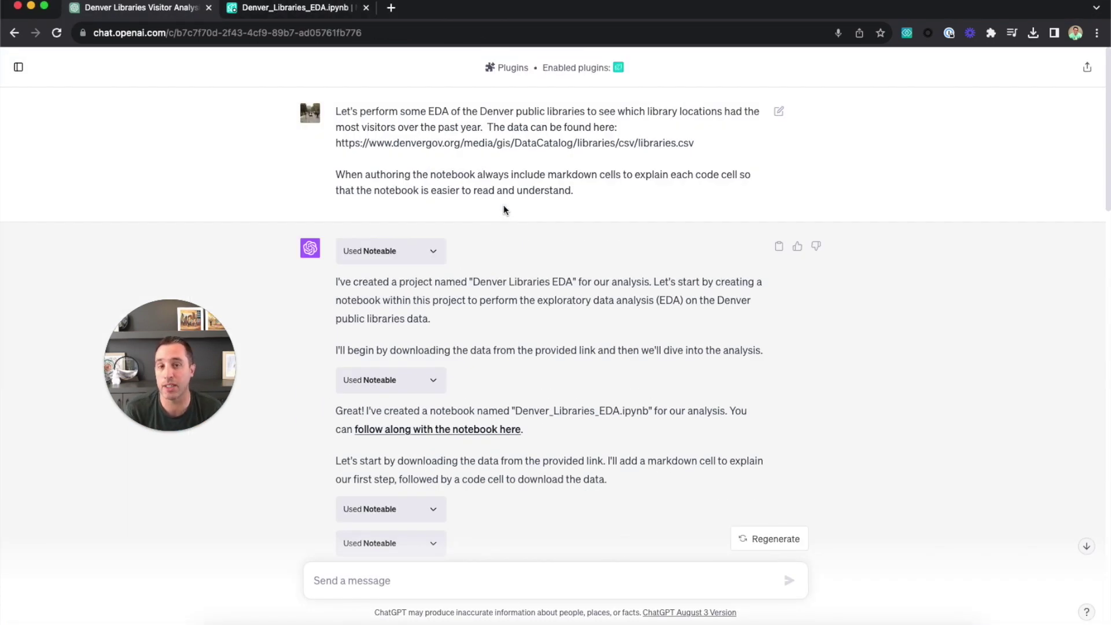
left_click_drag(336, 281, 583, 280)
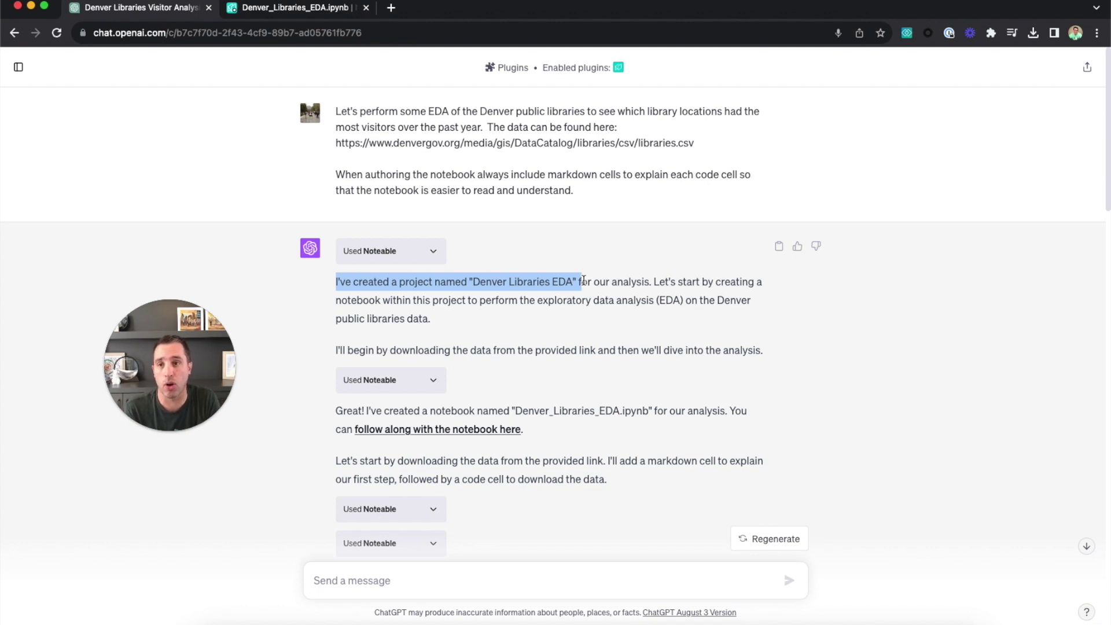
Open the notebook's Denver Libraries EDA project in Noteable and switch to My First Project to view its files
left_click(287, 10)
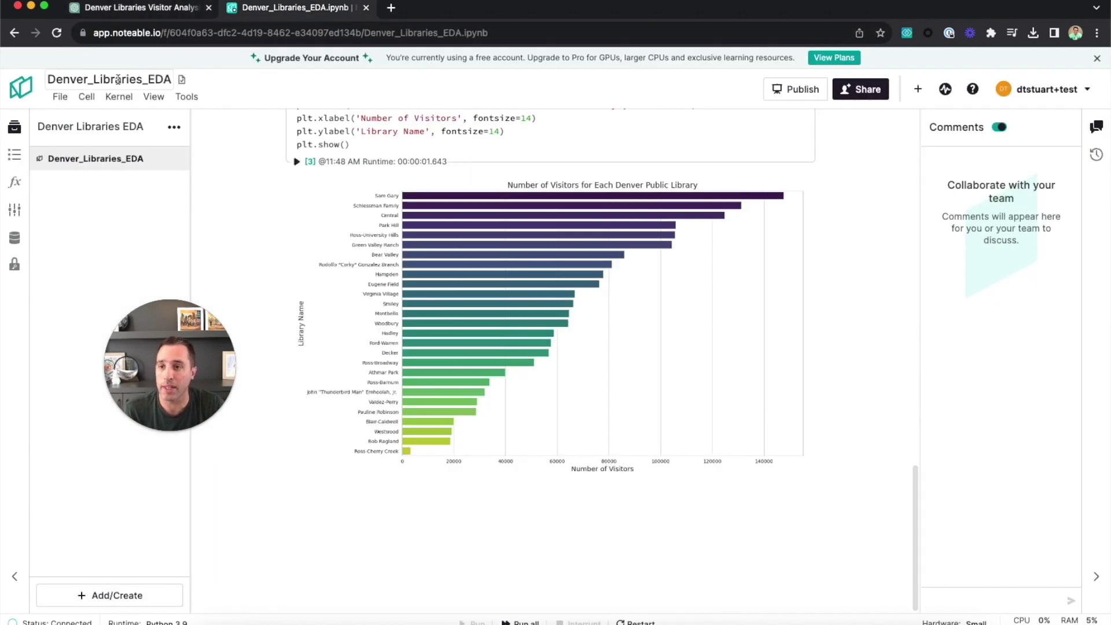
left_click(92, 126)
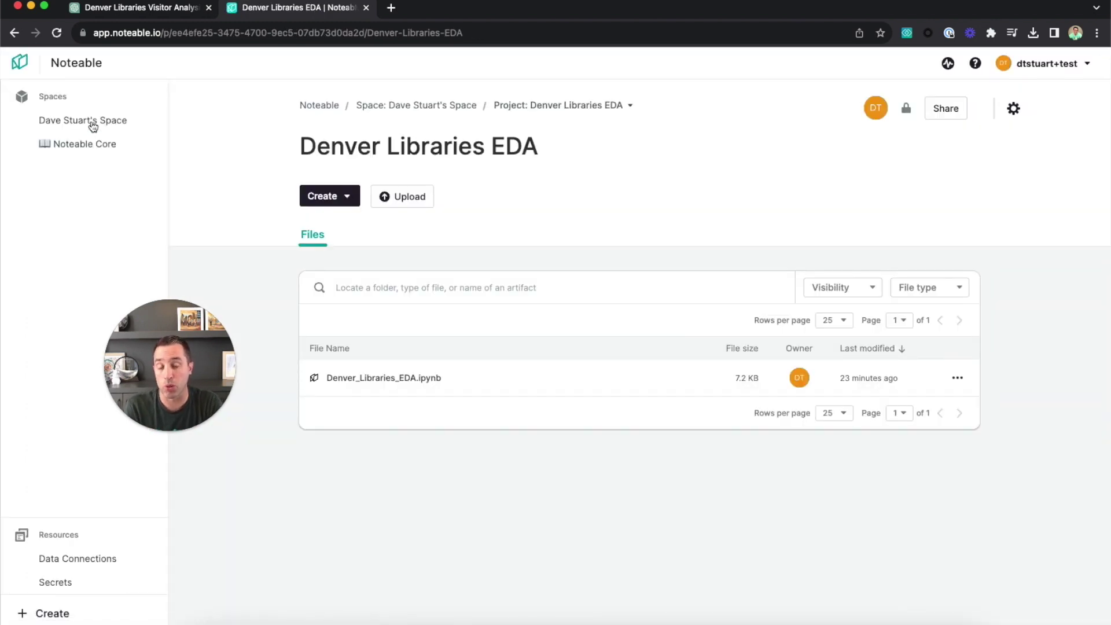
left_click(588, 108)
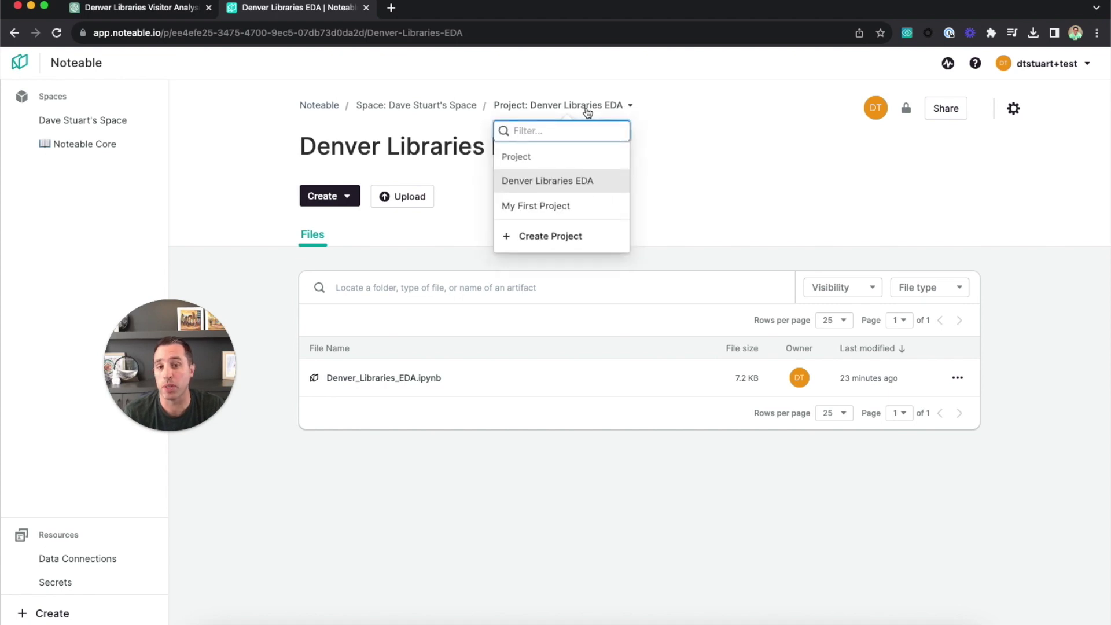
left_click(569, 215)
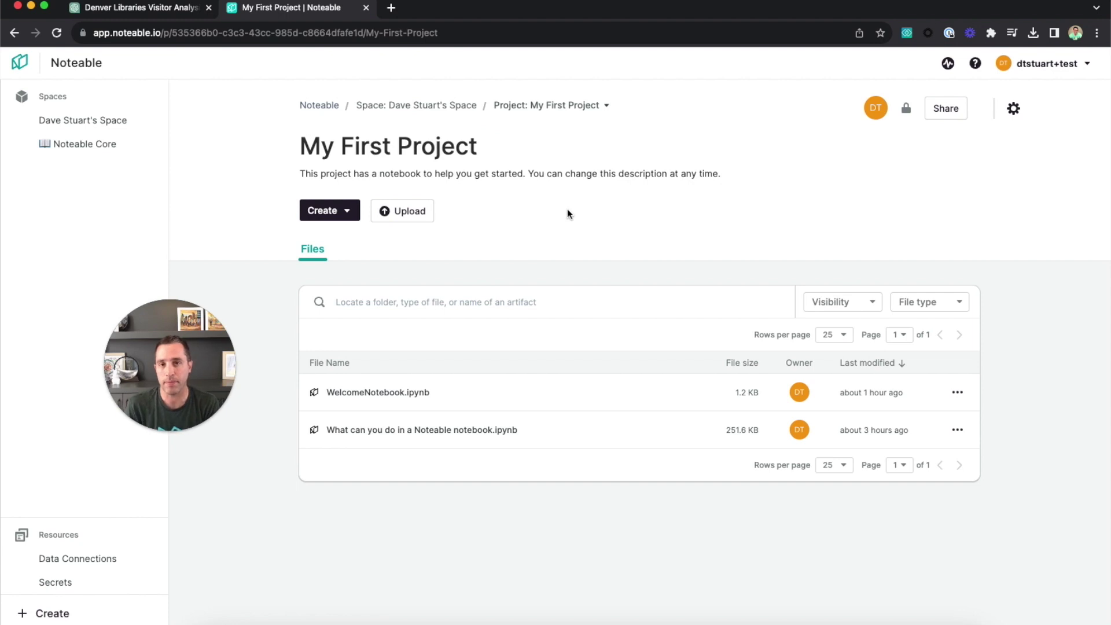
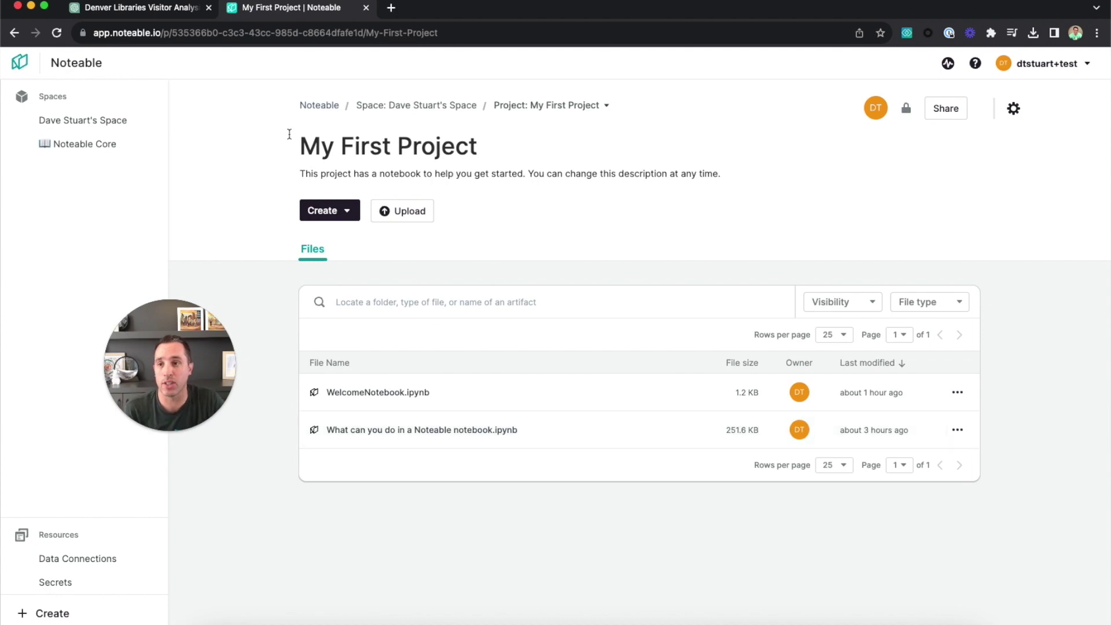
Ask ChatGPT in the same conversation "what is my default project"
left_click(149, 10)
scroll(592, 336, "down", 10)
scroll(592, 332, "down", 4)
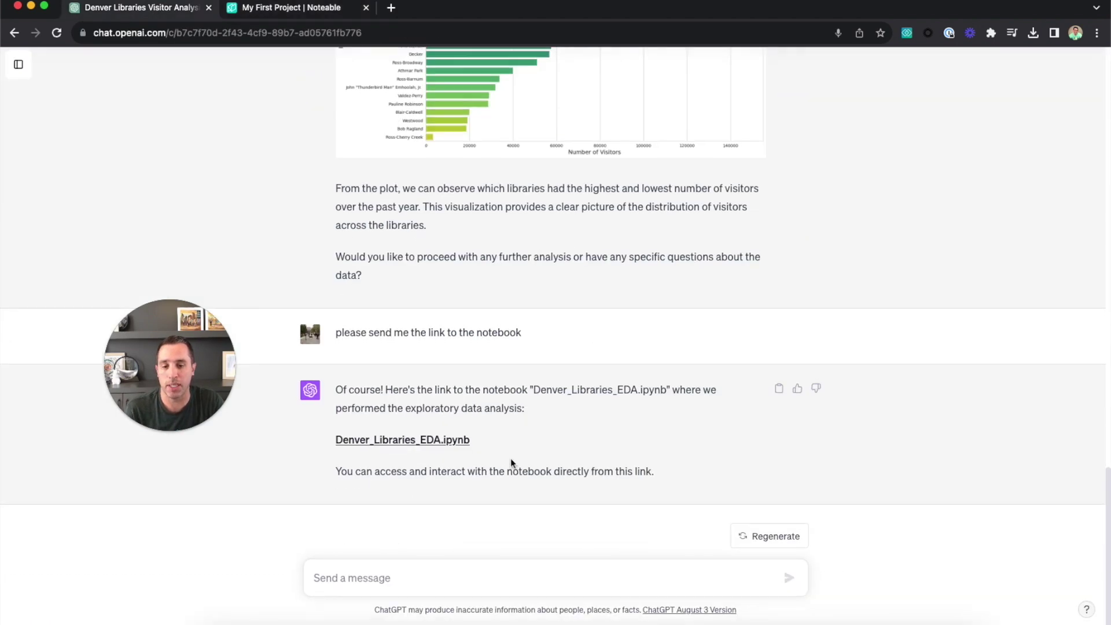
left_click(449, 576)
type("what is my deafult")
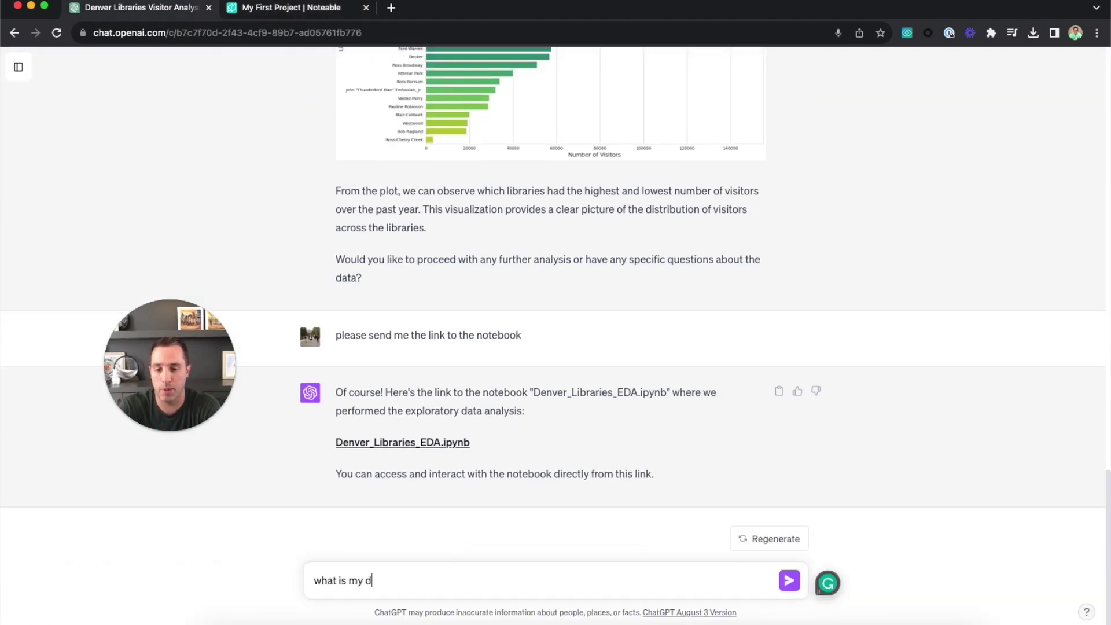
key("BackSpace")
key("BackSpace")
key("BackSpace")
key("BackSpace")
key("BackSpace")
type("fault projec")
key("Return")
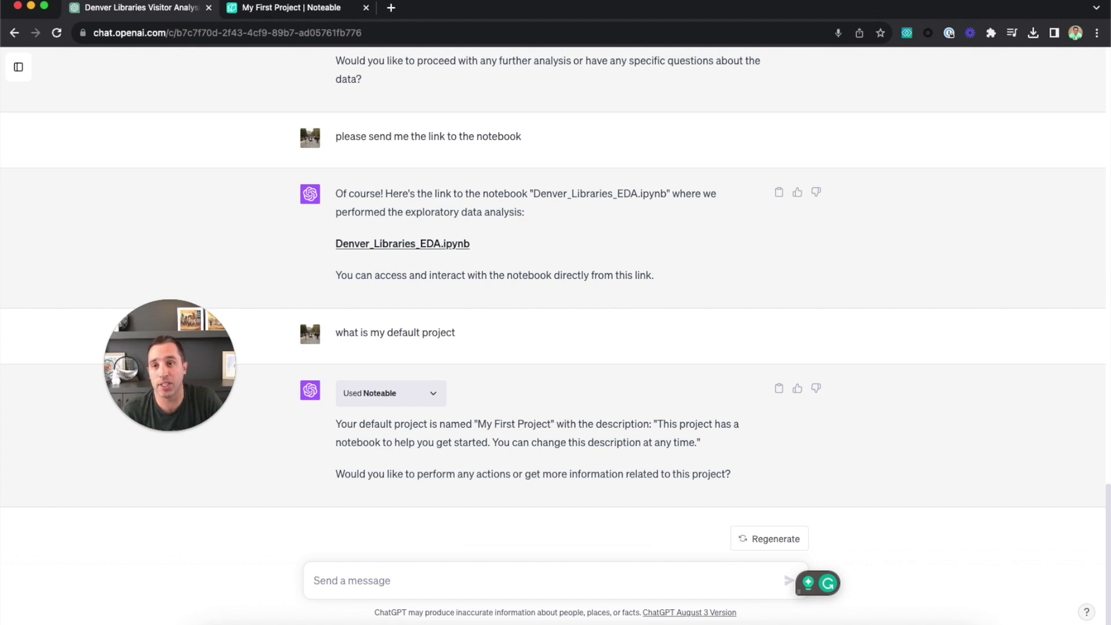
In Noteable, switch to the Denver Libraries EDA project and copy its web address
left_click(337, 13)
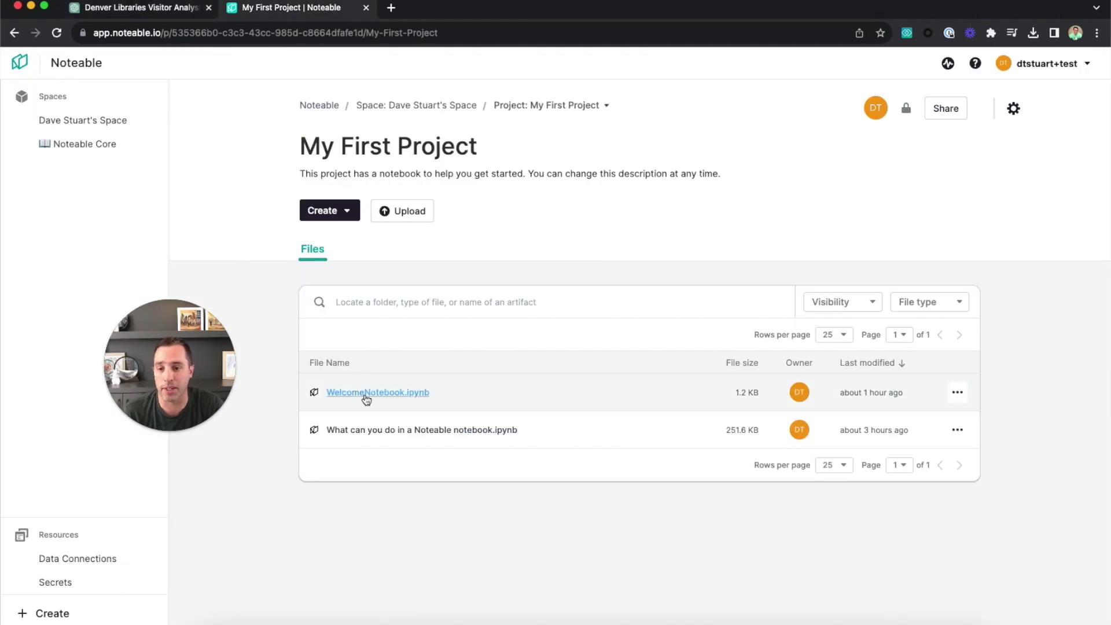
left_click(547, 109)
left_click(544, 181)
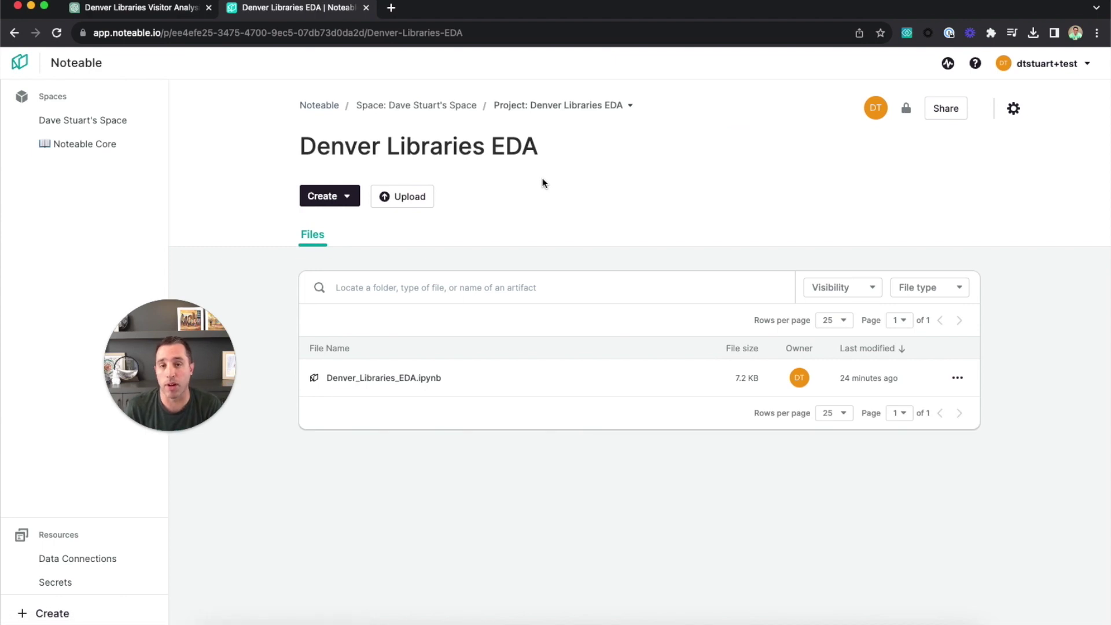
left_click(423, 33)
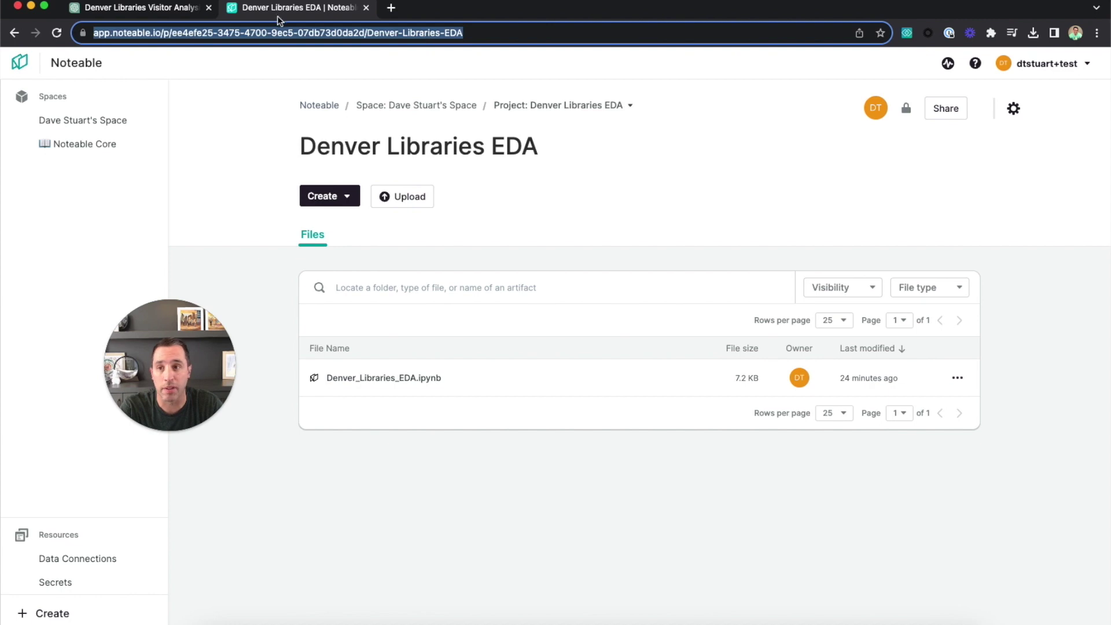
Send ChatGPT the message "Please make this my default project:" followed by the copied Denver Libraries EDA project link
left_click(177, 11)
left_click(411, 573)
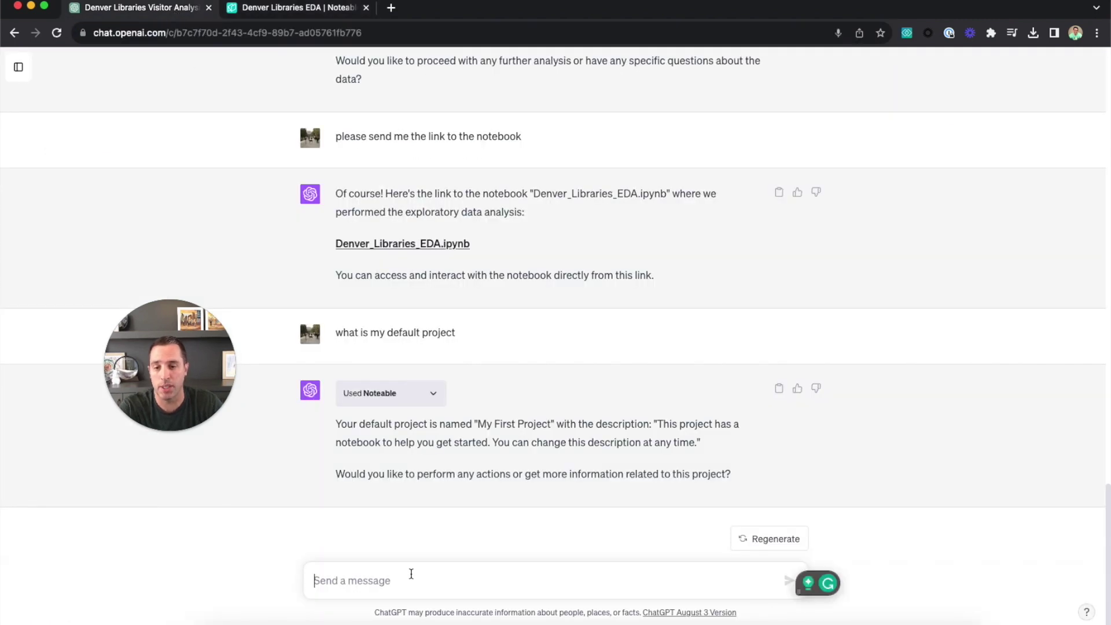
type("Please make this my")
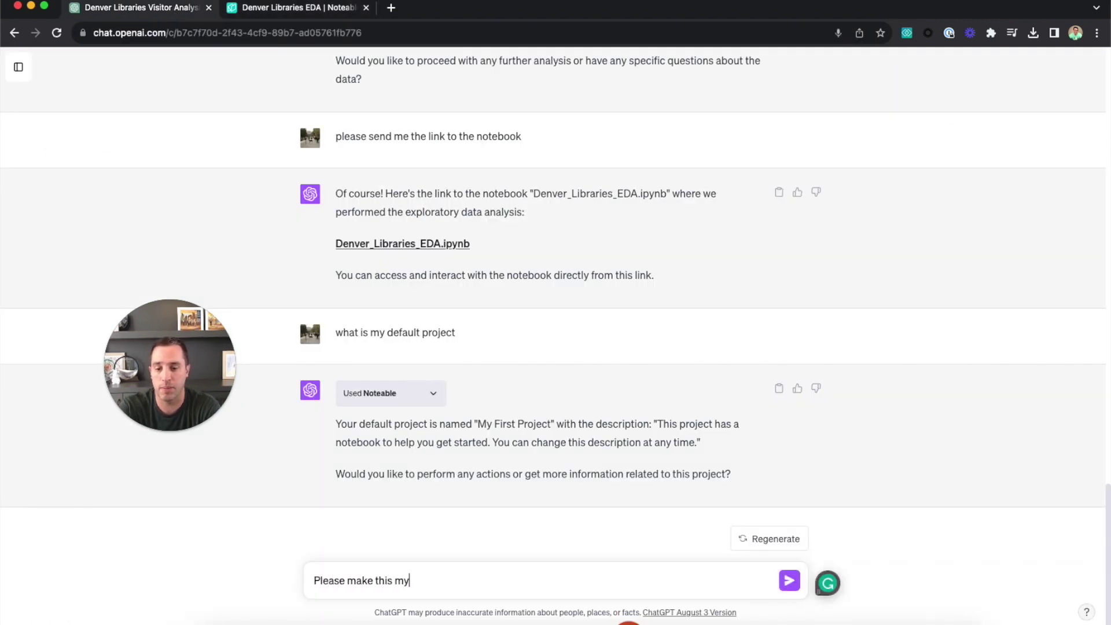
type(" default project:")
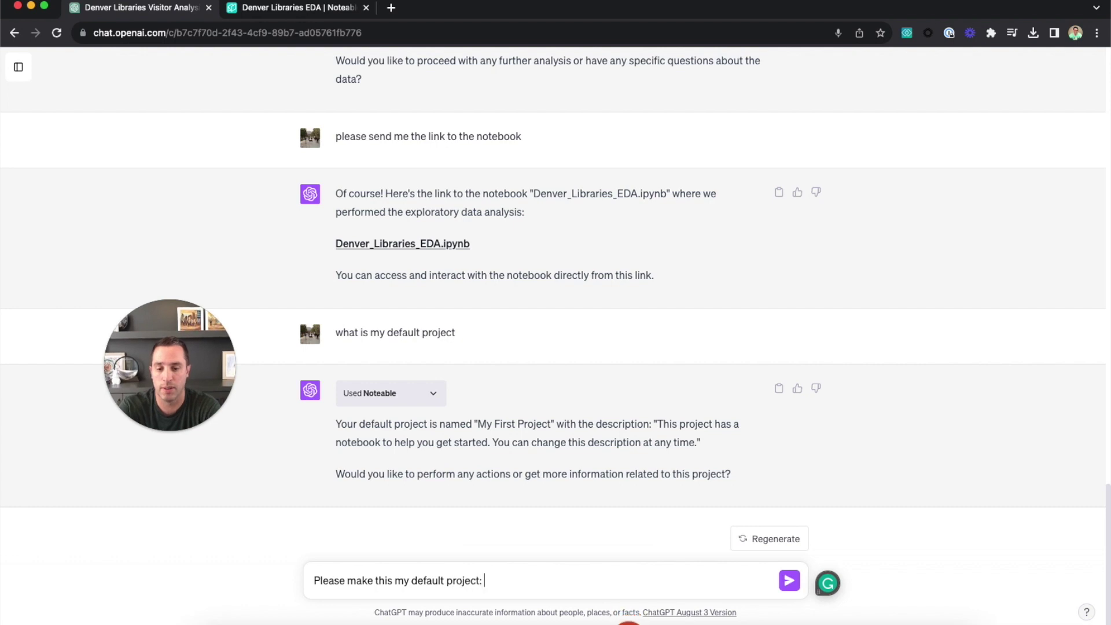
key("Return")
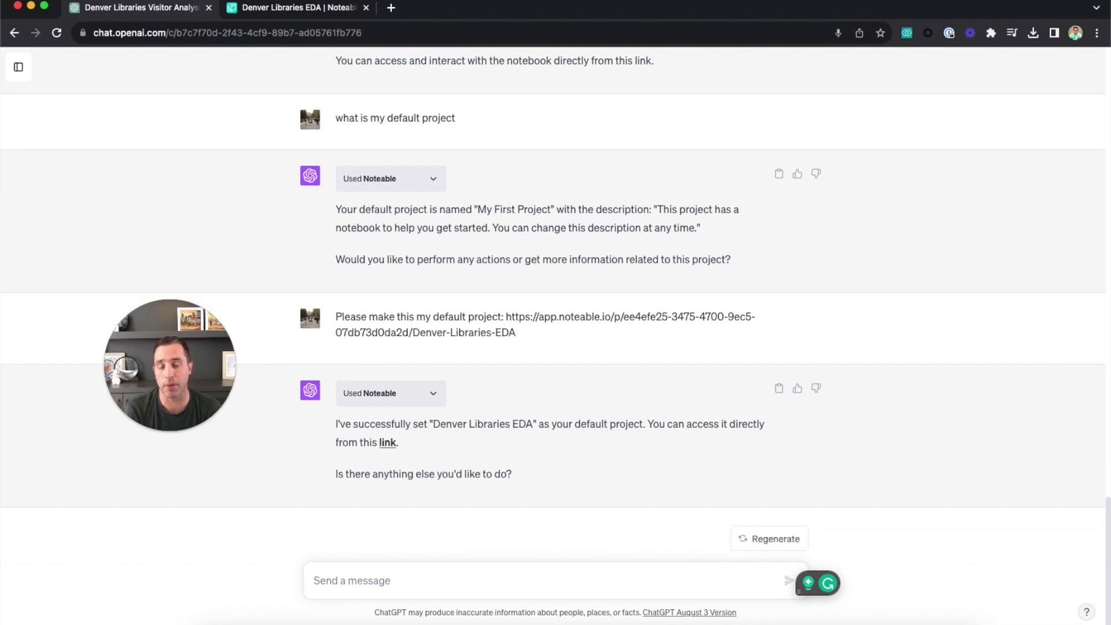
Open the Denver Libraries EDA project from ChatGPT's reply and upload 2018.csv, 2017.csv, AAPL.csv and nyc_squirrels.csv from the computer's data folder
left_click(365, 7)
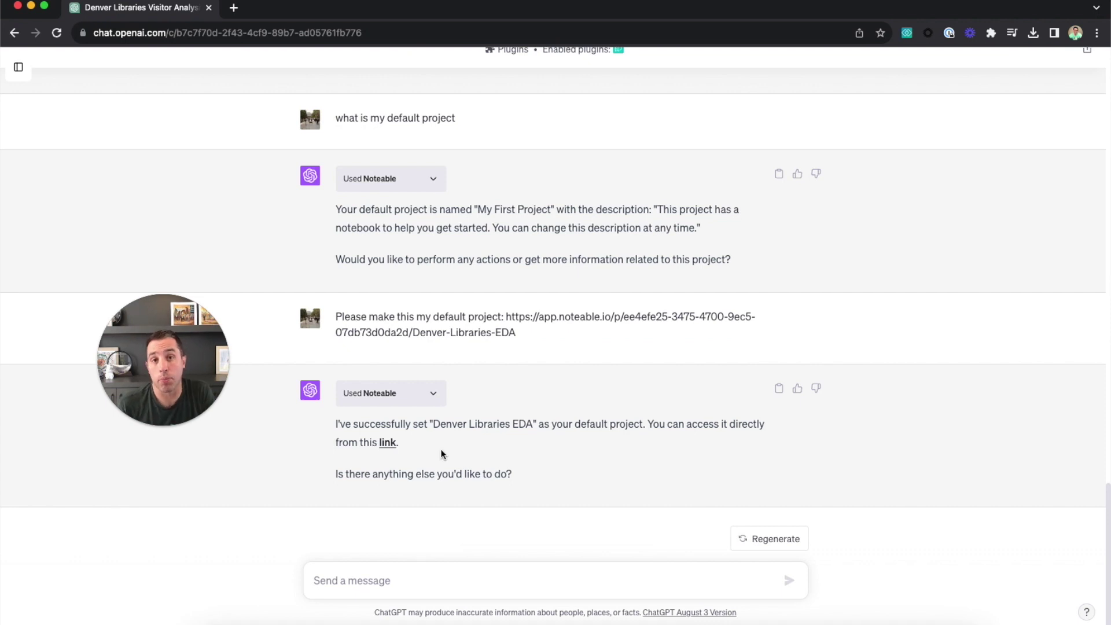
left_click(389, 443)
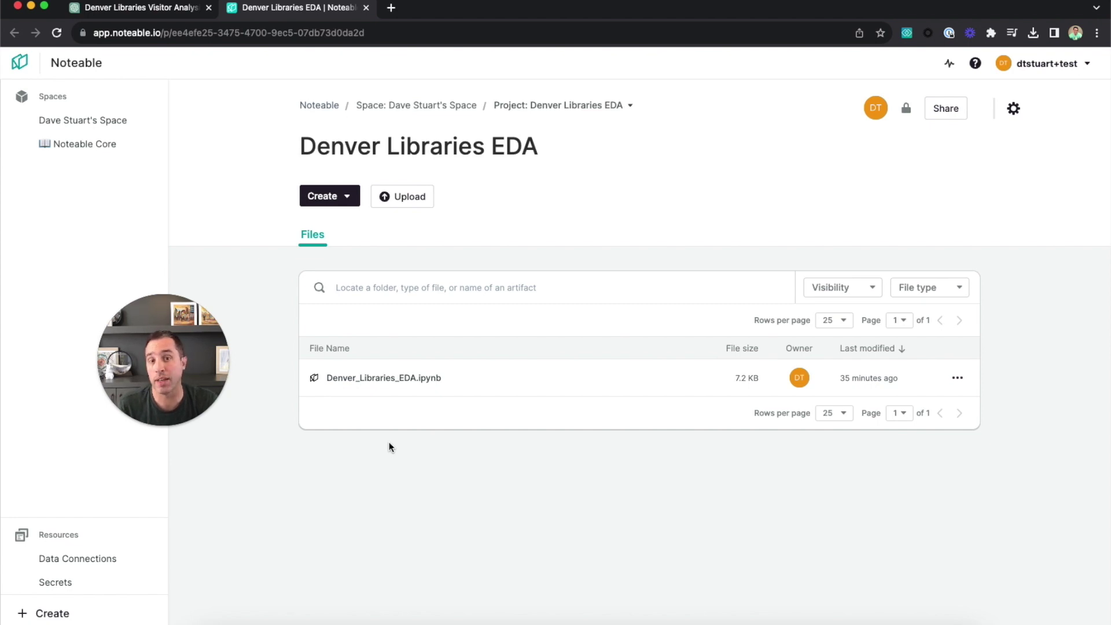
left_click(412, 197)
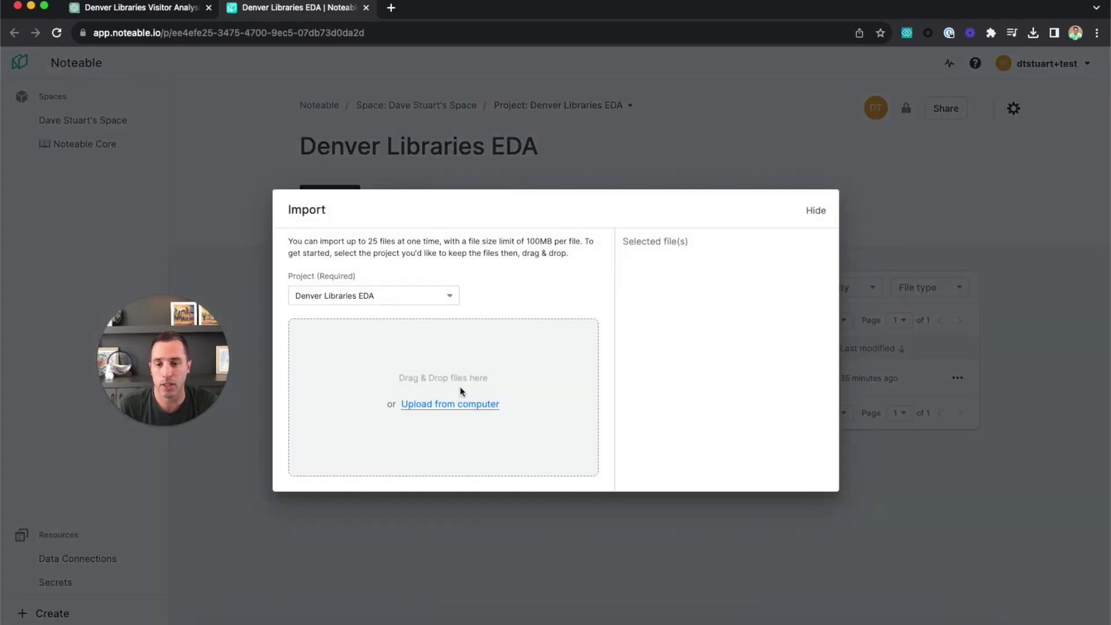
left_click(456, 409)
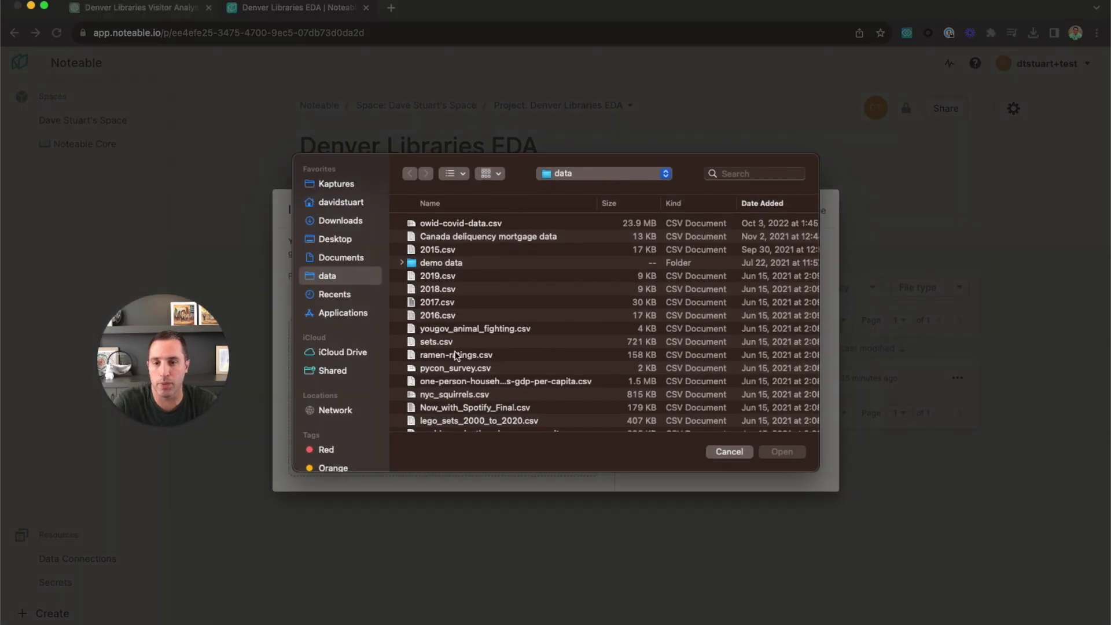
left_click(450, 290)
left_click(445, 302, "shift")
scroll(460, 400, "down", 2)
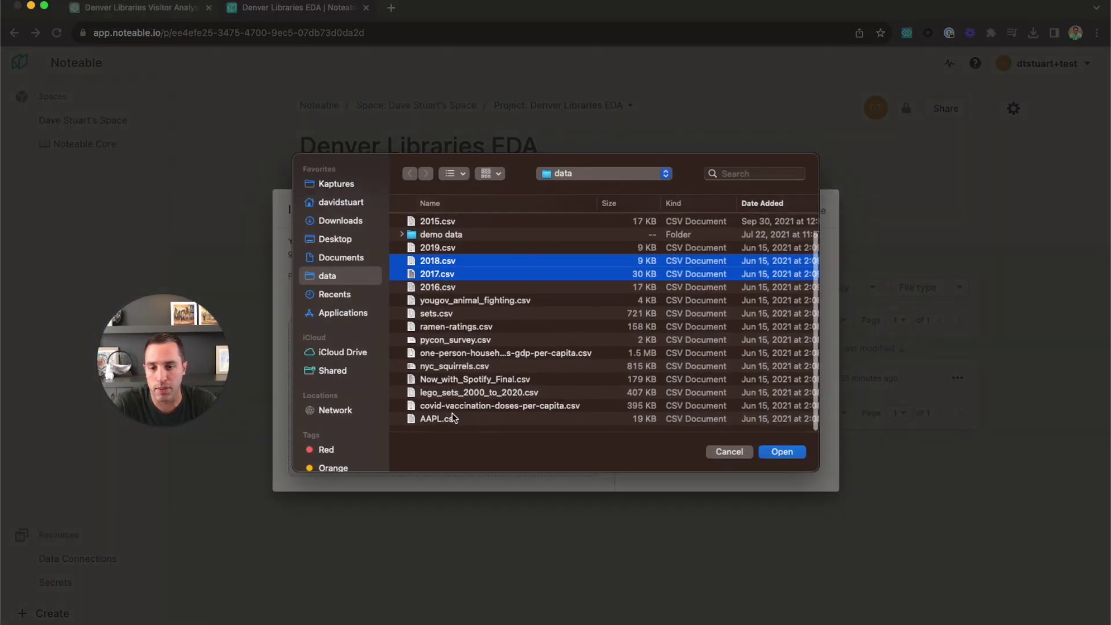
left_click(454, 418, "super")
left_click(457, 368, "super")
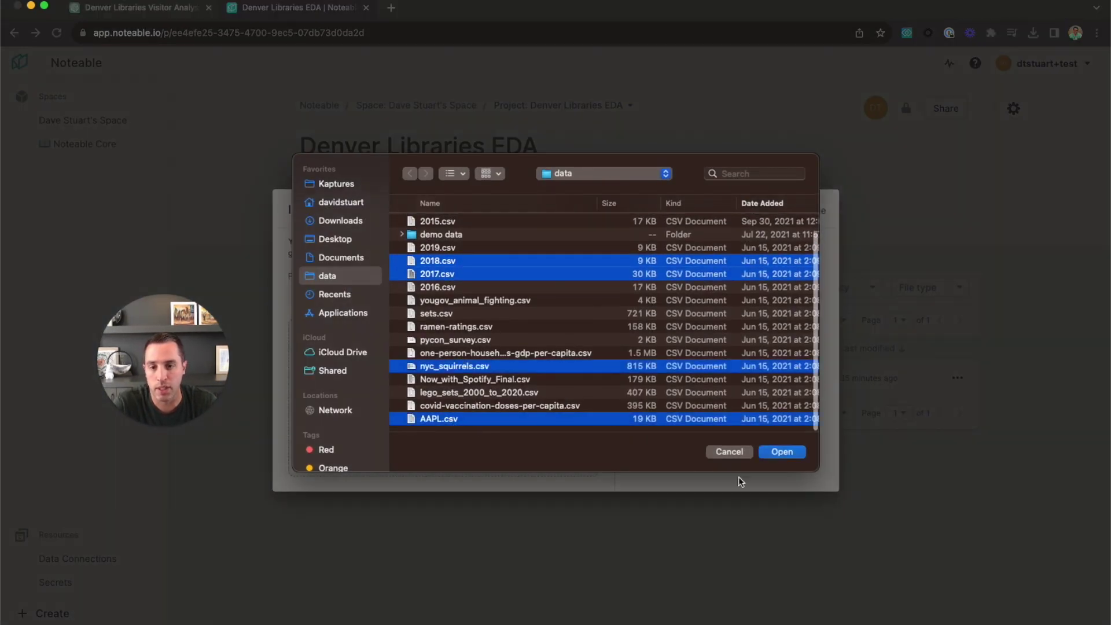
left_click(782, 452)
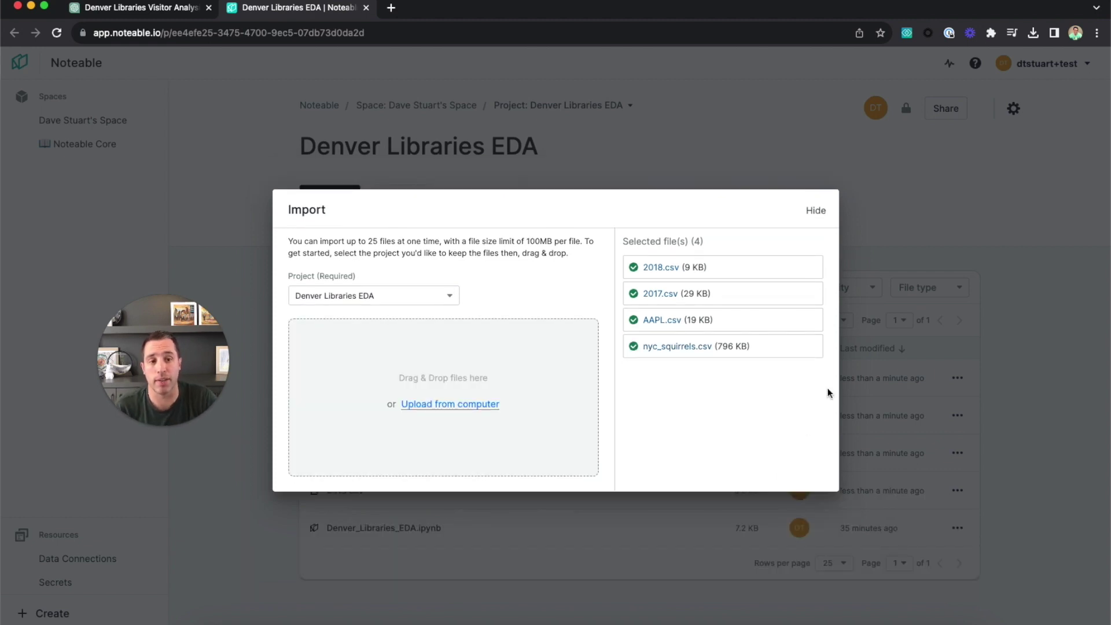
left_click(815, 211)
Switch back to the ChatGPT conversation and ask "what files do I have access to"
left_click(174, 13)
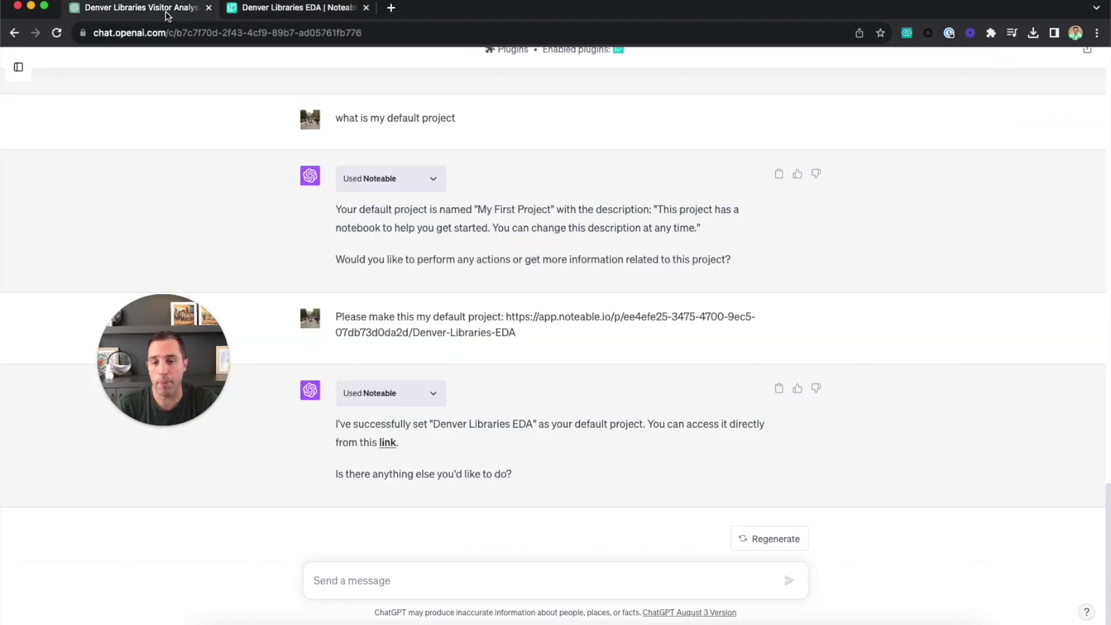
left_click(480, 581)
type("what ")
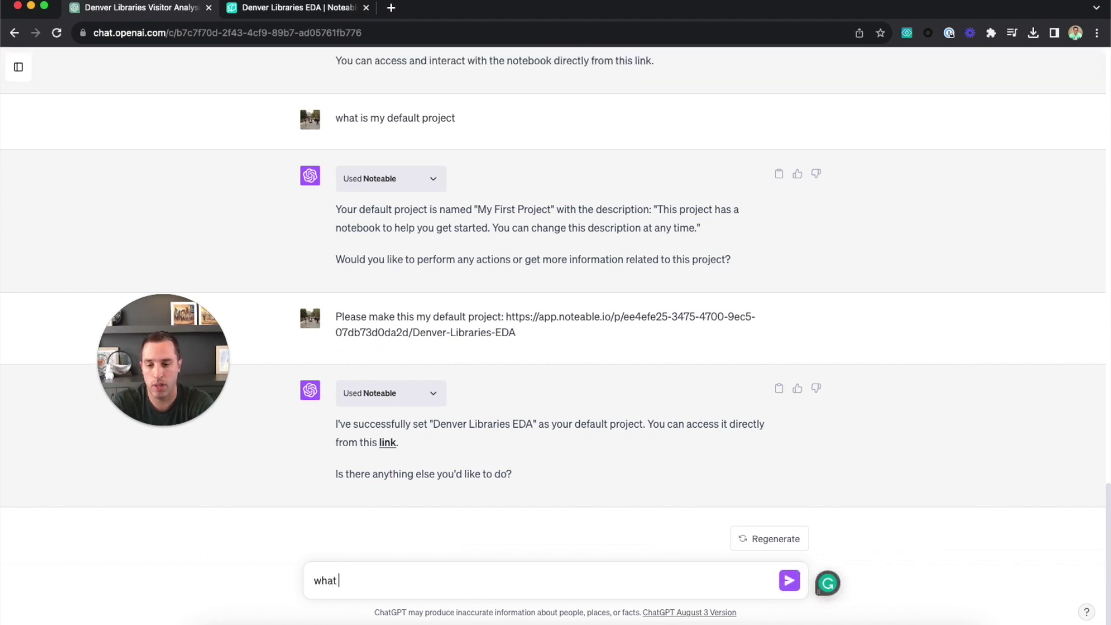
type("files do I have access to")
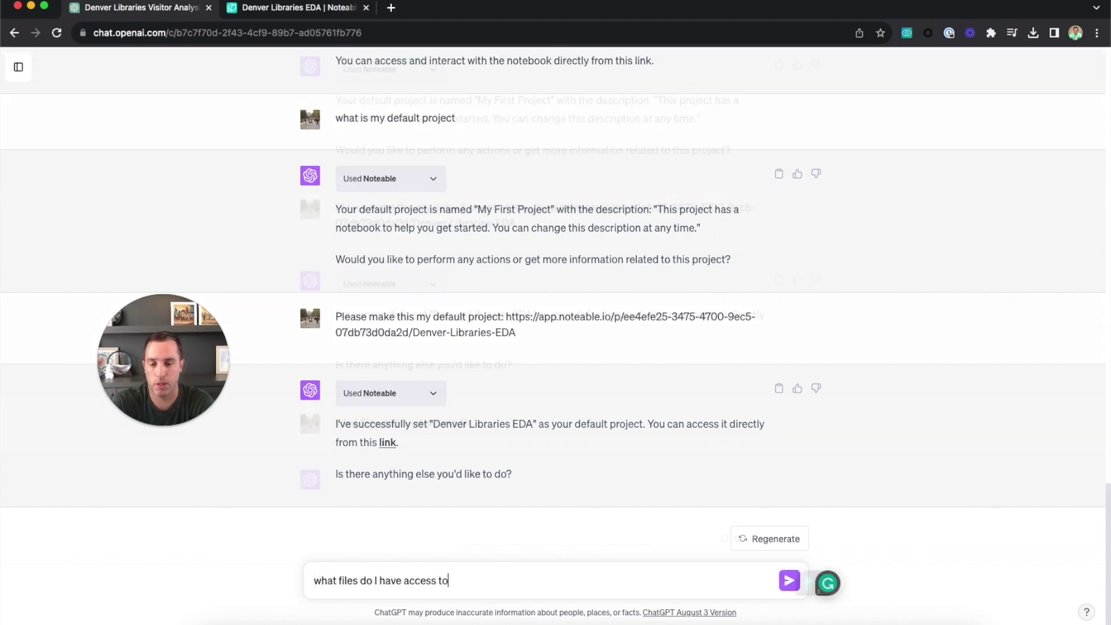
key("Return")
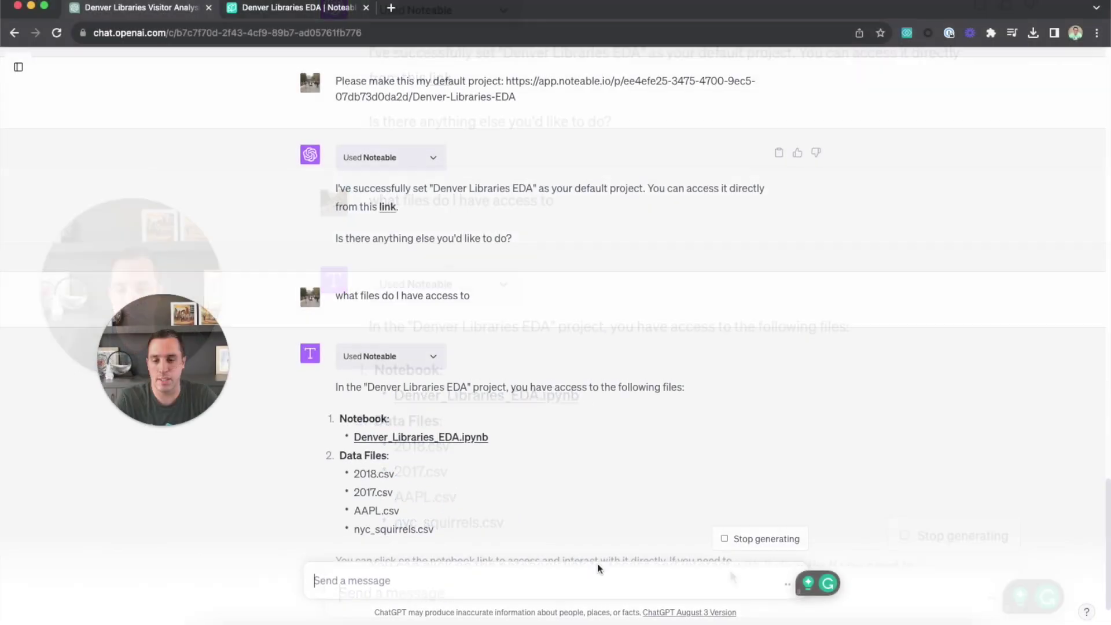
Ask ChatGPT to create a new notebook analyzing the nyc_squirrels.csv dataset, with a map showing the location of each of the squirrels
type("yes we")
key("BackSpace")
key("BackSpace")
key("BackSpace")
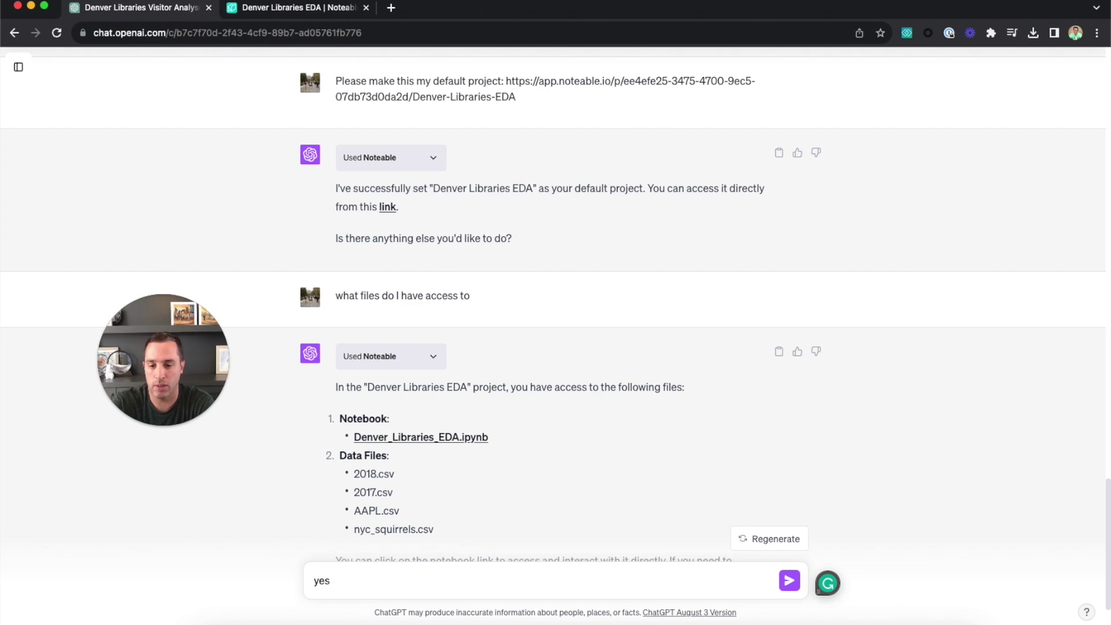
key("BackSpace")
key("BackSpace")
key("BackSpace")
type("creata a new notebook to analyze the nyc_squirrels.csv dataset and create a map showing the location of each of the squirrels")
key("Return")
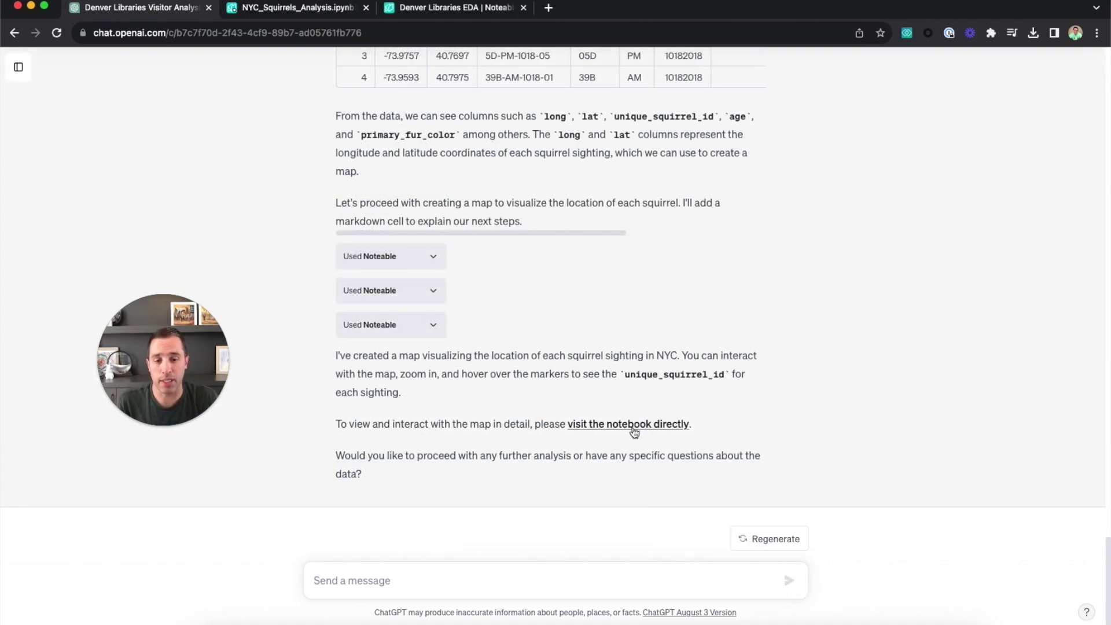
Switch to the NYC_Squirrels_Analysis notebook in Noteable, view its squirrel map and show the available data connections
left_click(282, 9)
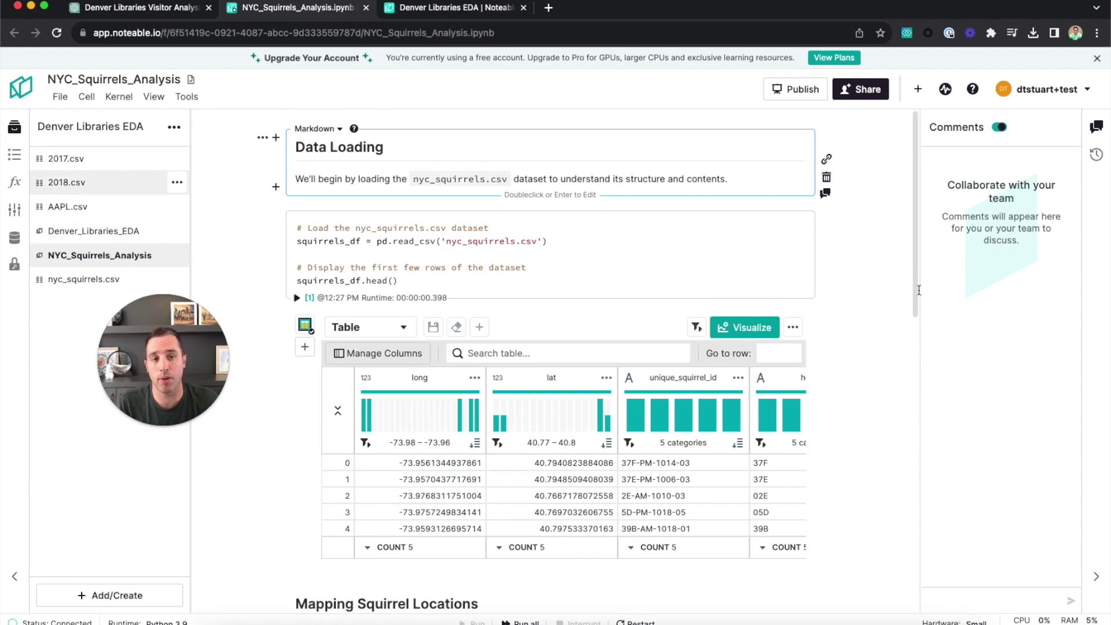
scroll(877, 269, "down", 10)
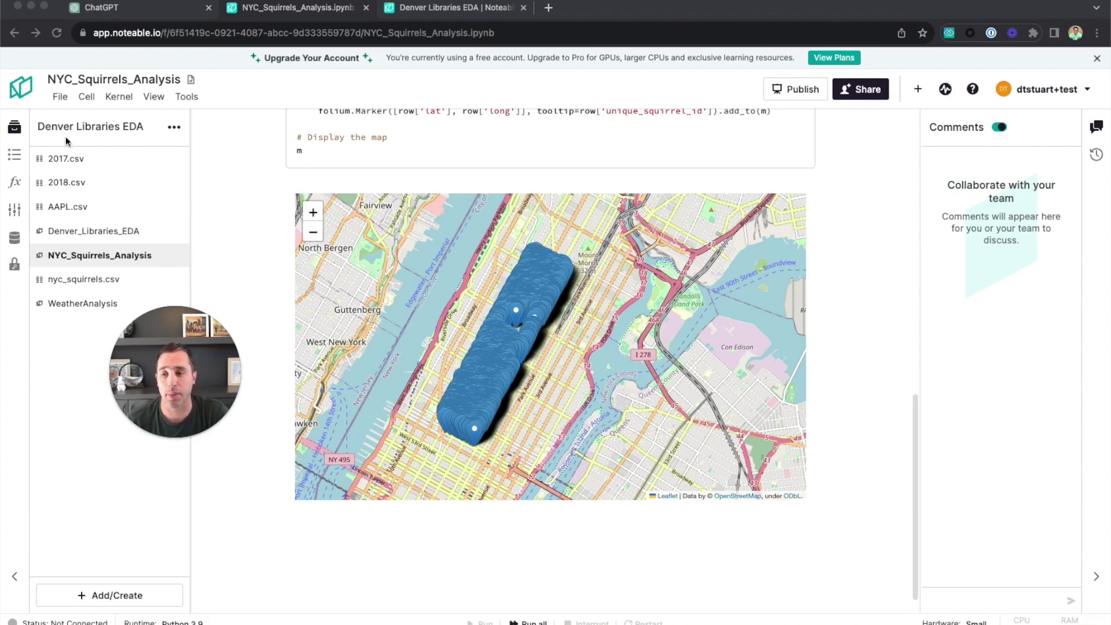
left_click(13, 241)
left_click(13, 241)
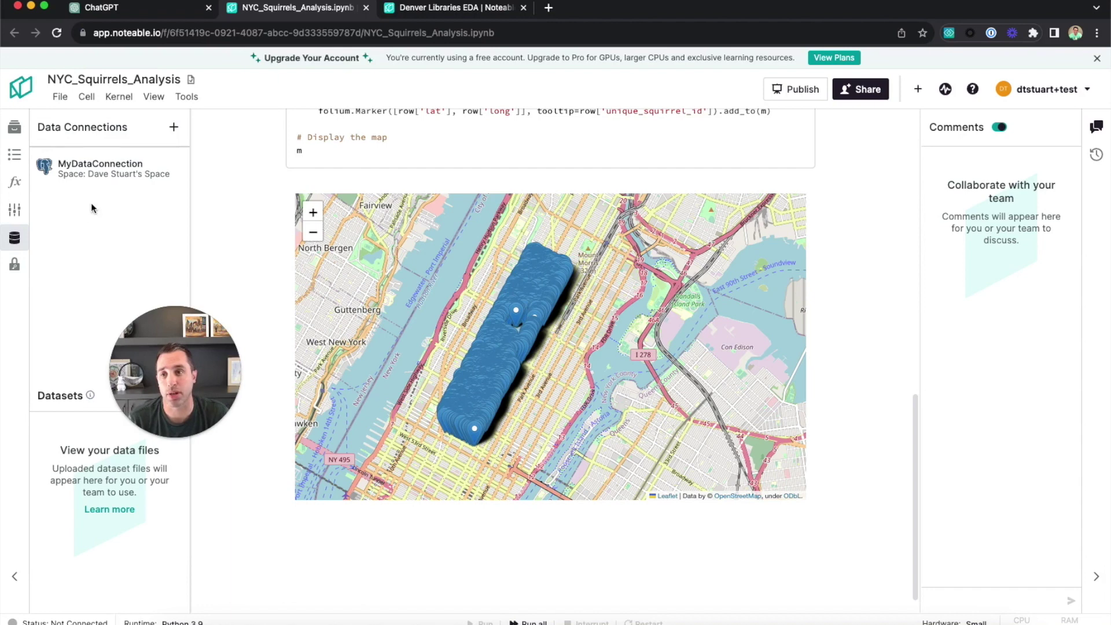
Open the configuration form for a new PostgreSQL data connection and cancel it without creating one
left_click(174, 129)
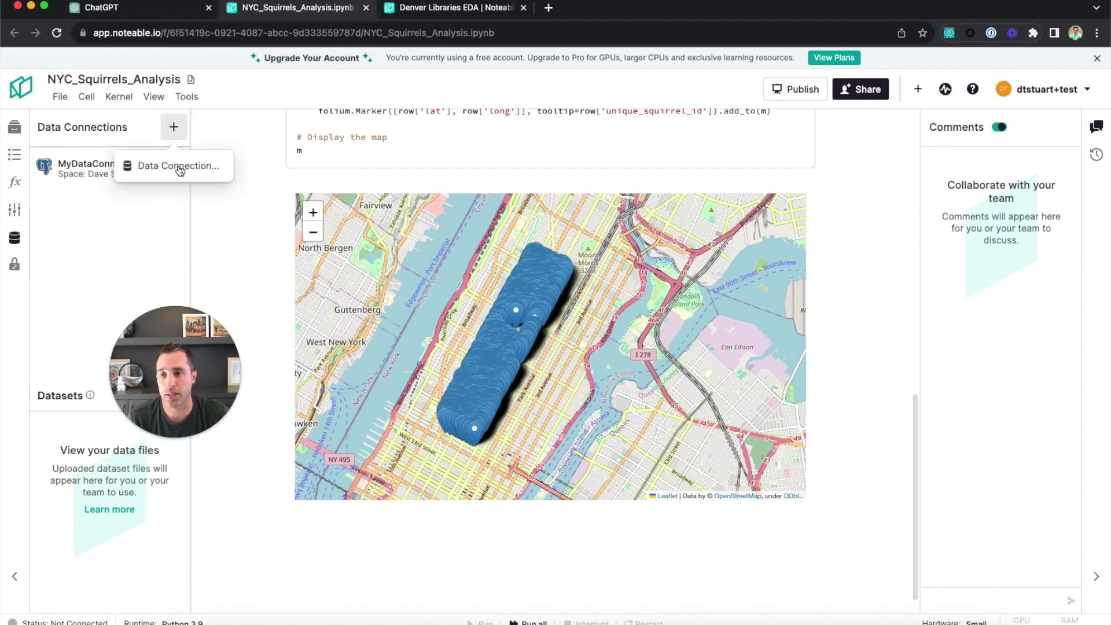
left_click(178, 165)
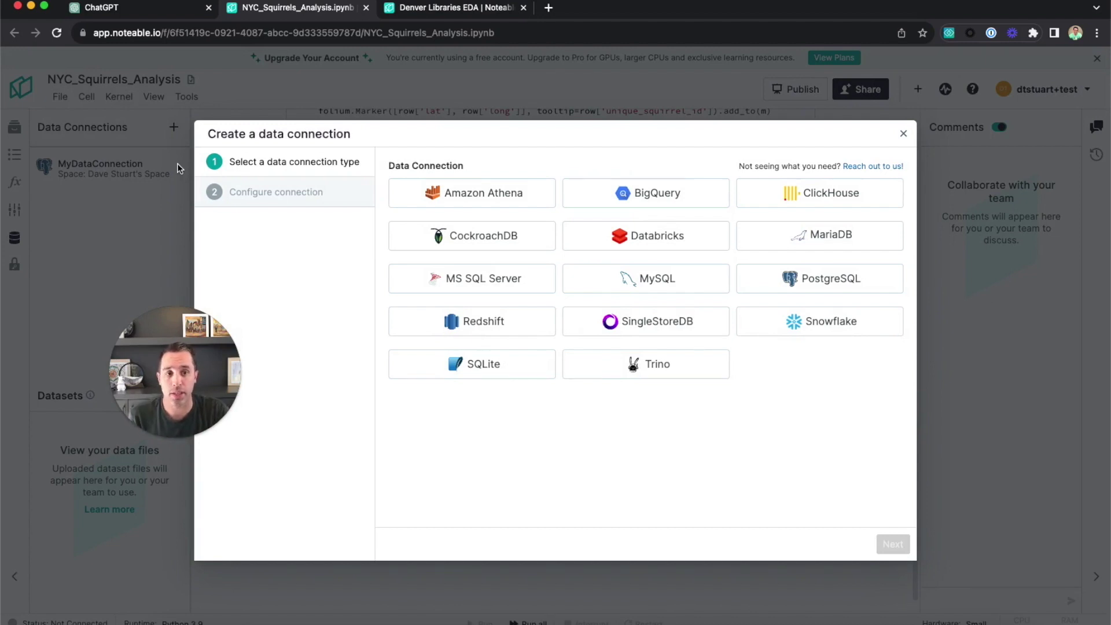
left_click(794, 279)
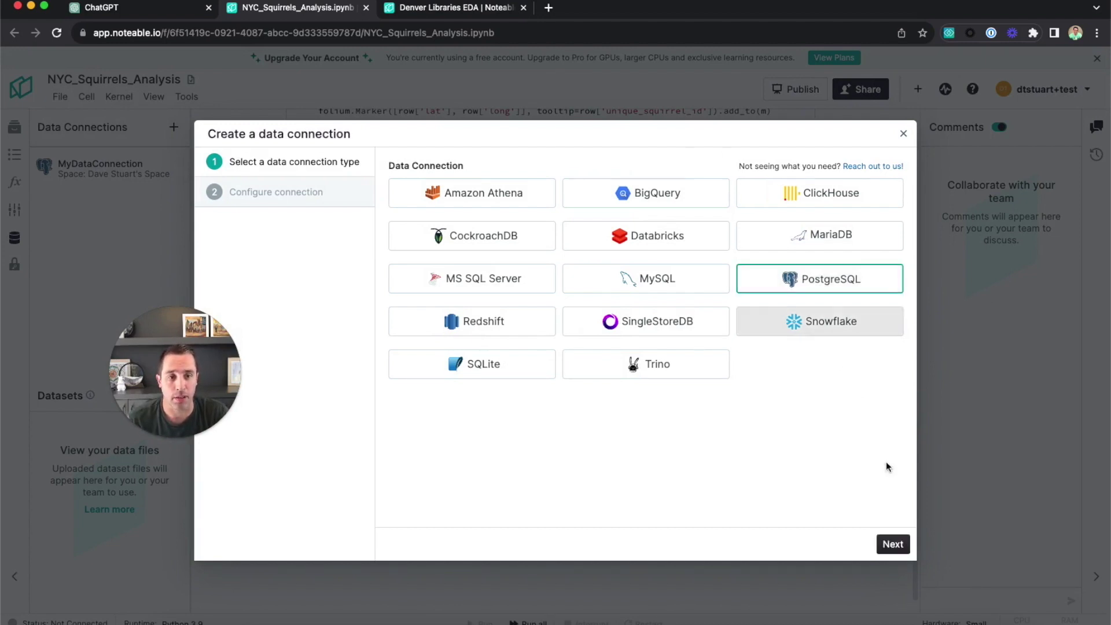
left_click(893, 544)
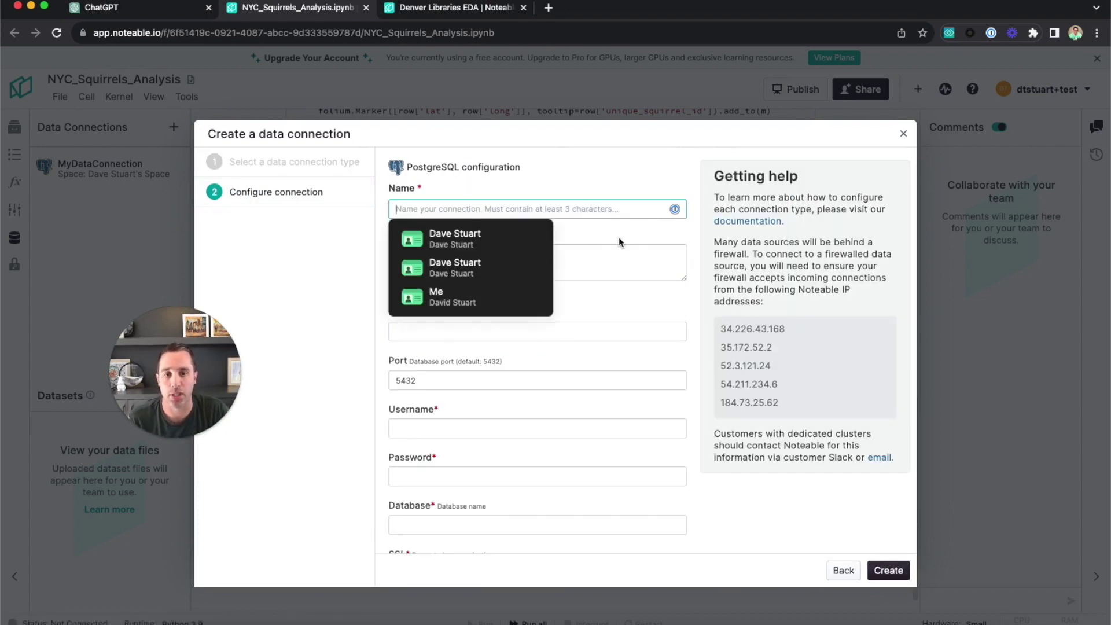
left_click(632, 256)
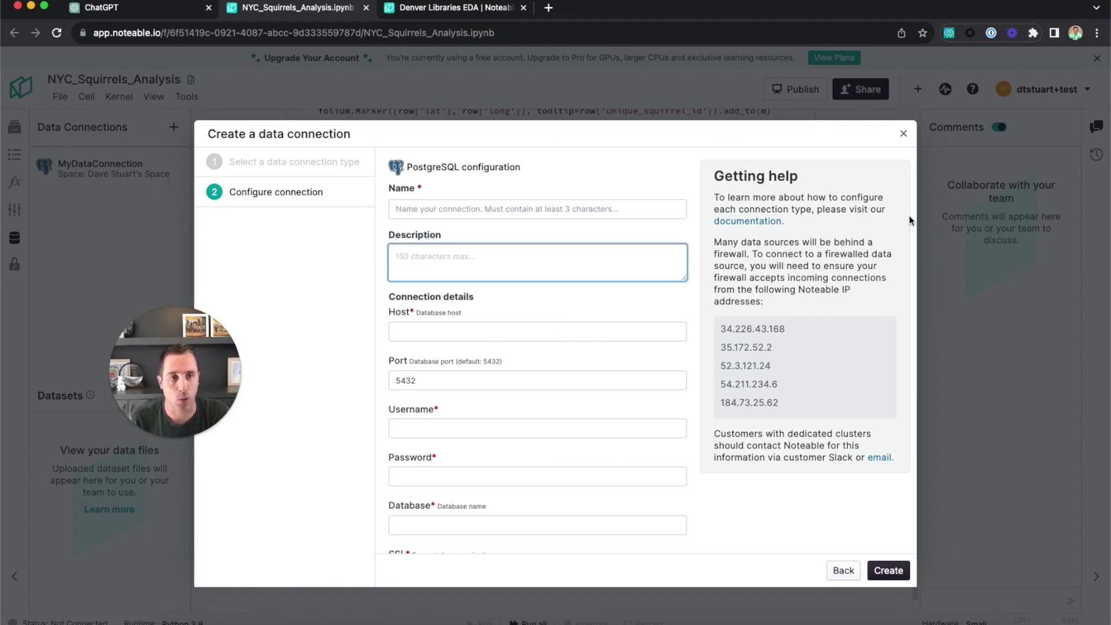
key("Escape")
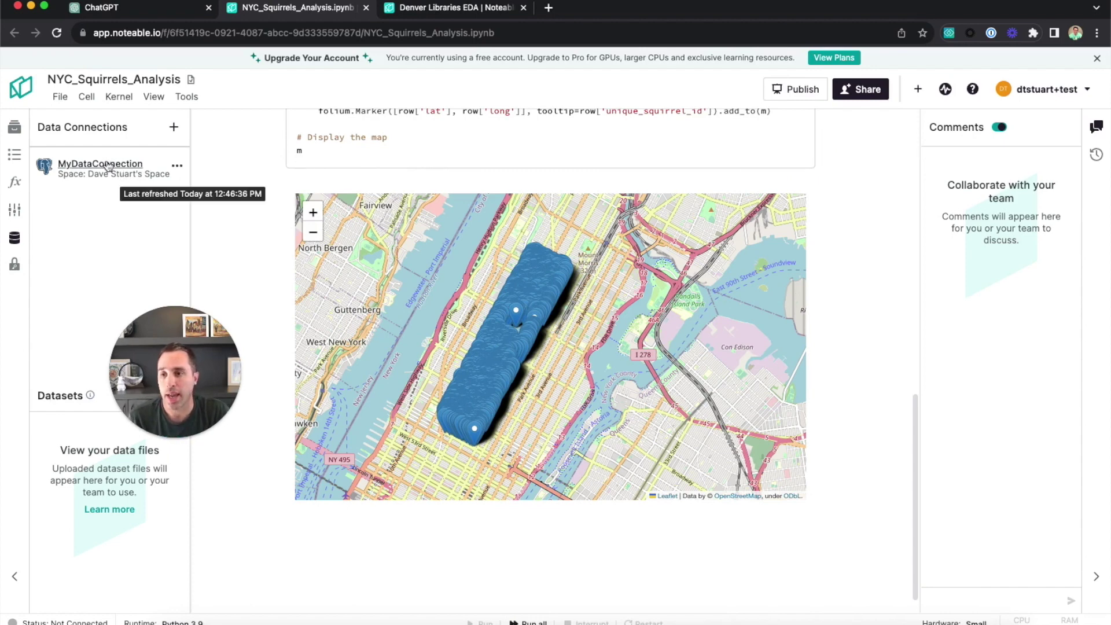
Browse MyDataConnection to the lake_summit schema and expand its weather table to view the columns
left_click(108, 164)
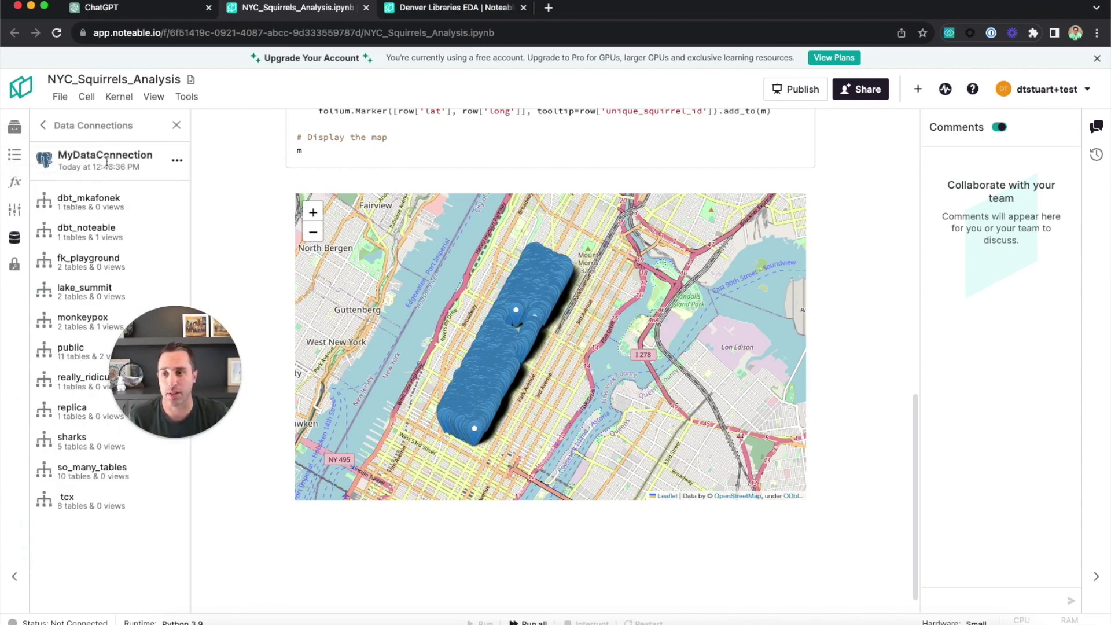
left_click(95, 295)
left_click(81, 242)
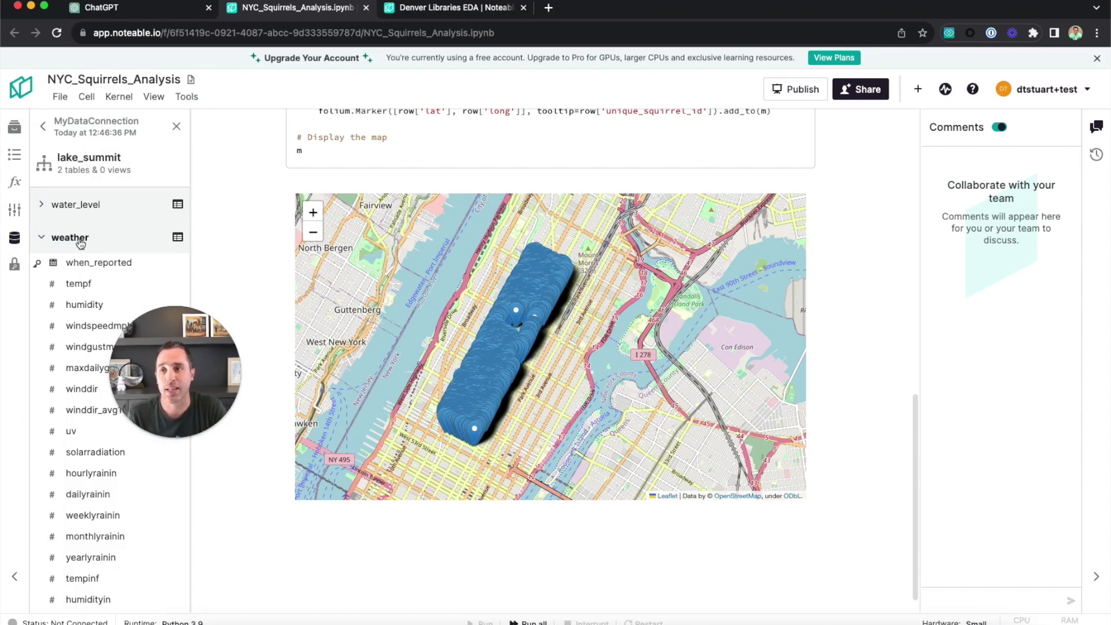
In a new ChatGPT chat, ask for analysis of the lake_summit.weather data in MyDataConnection, with charts to help understand weather changes over the past year
left_click(115, 10)
left_click(365, 580)
type("Let's do some analysis of the lake_summit.weather data in the data connection I have set up called MyDataConnection.  Let's create some charts to help understand the changes in weather over the past year")
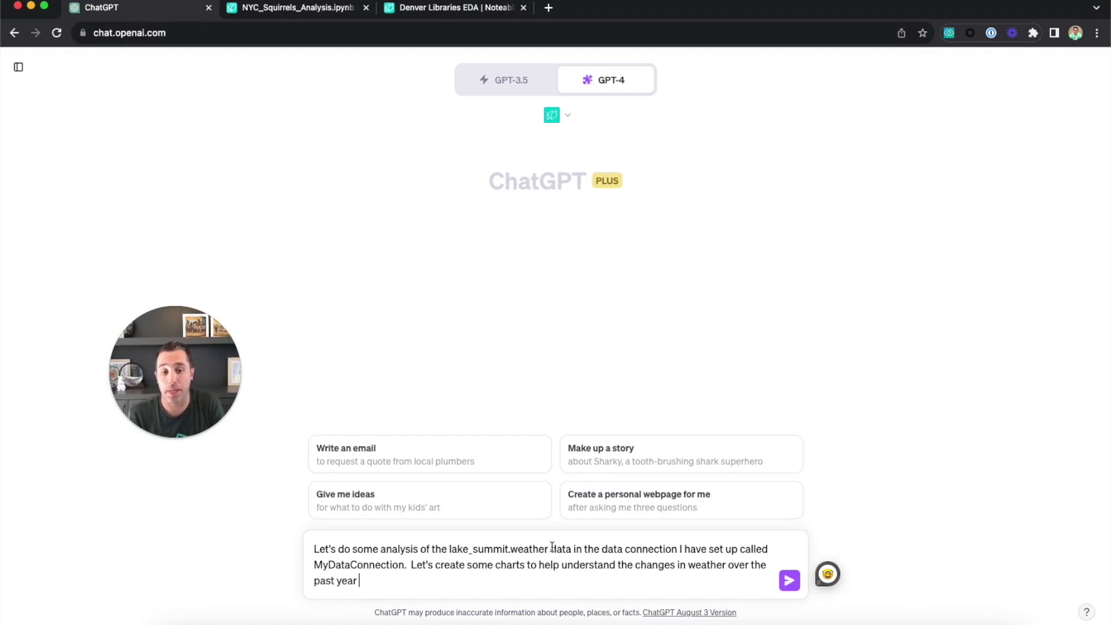
double_click(377, 565)
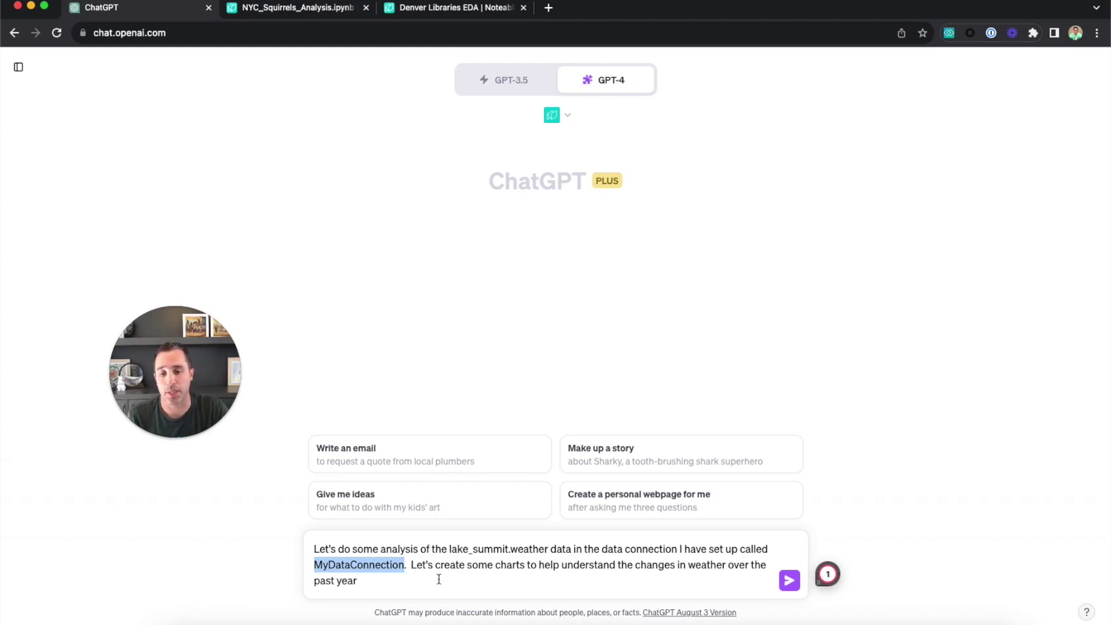
left_click(438, 579)
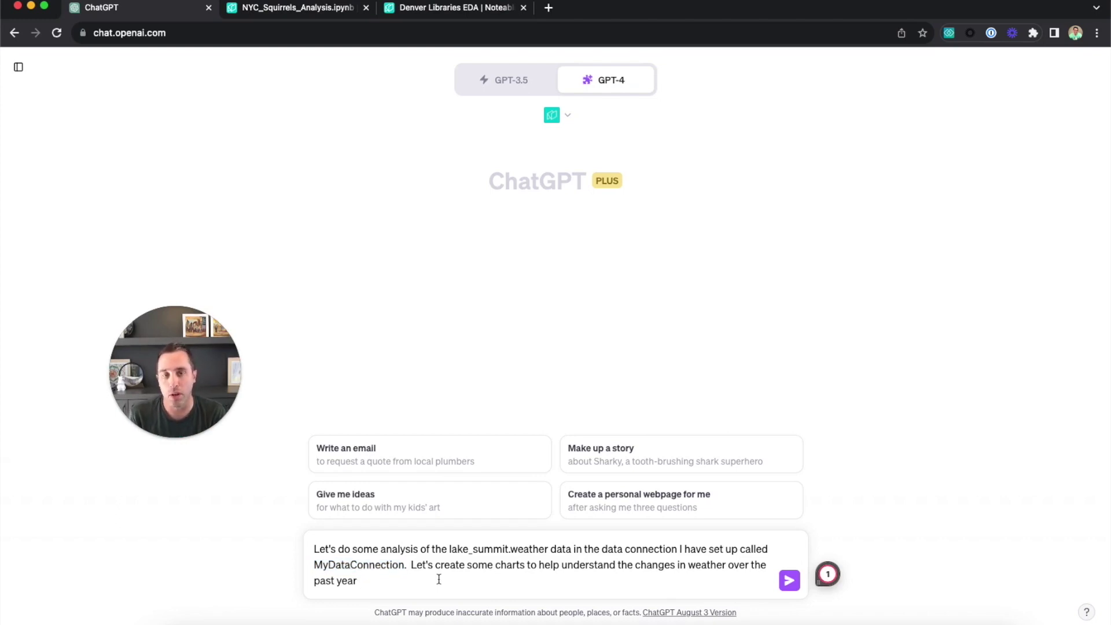
key("Return")
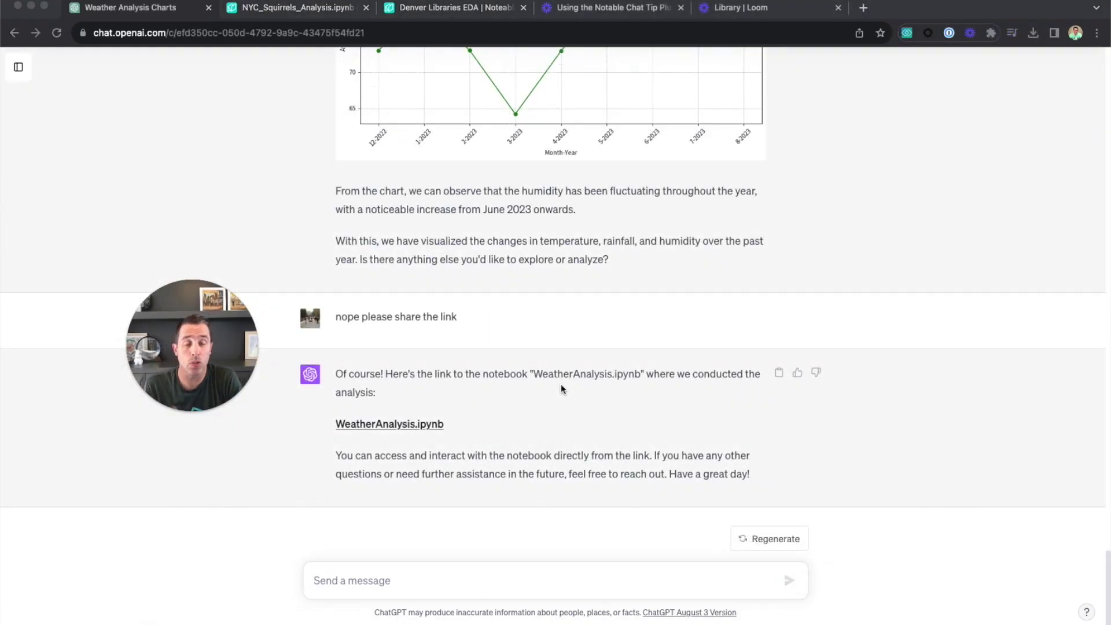
Review the humidity chart and table in ChatGPT's answers, and open the linked WeatherAnalysis.ipynb notebook
scroll(561, 389, "up", 10)
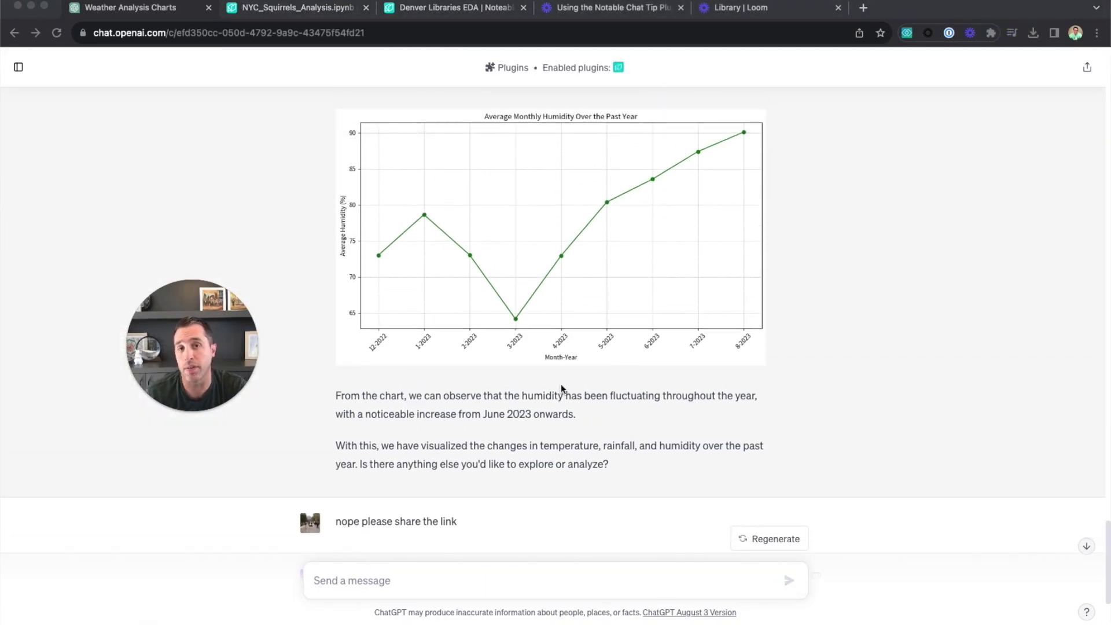
scroll(561, 388, "up", 4)
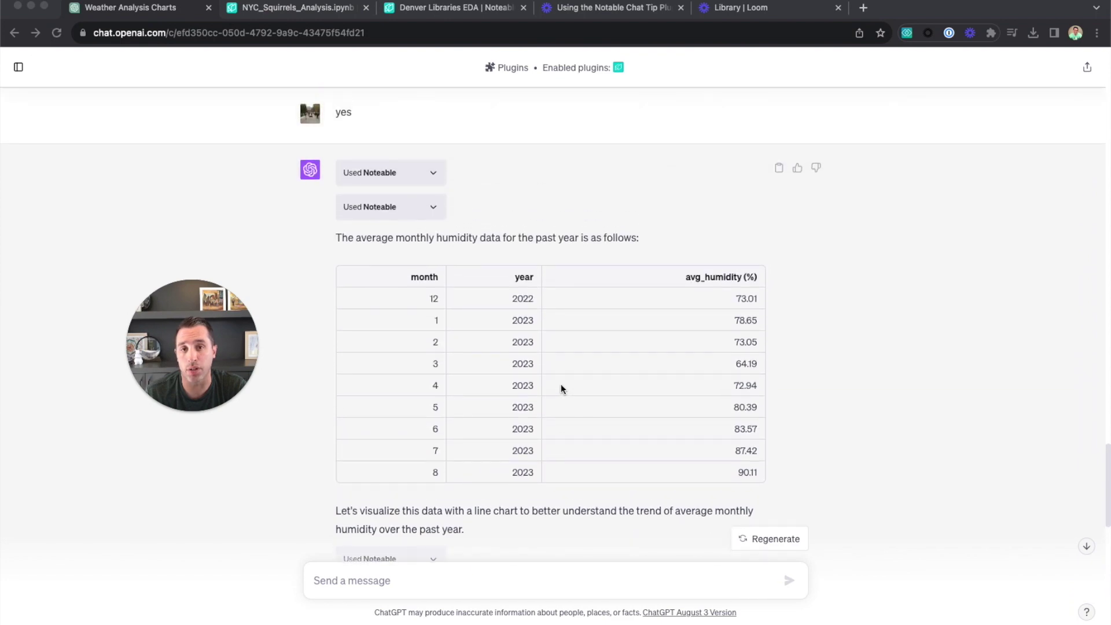
scroll(560, 389, "down", 20)
left_click(401, 425)
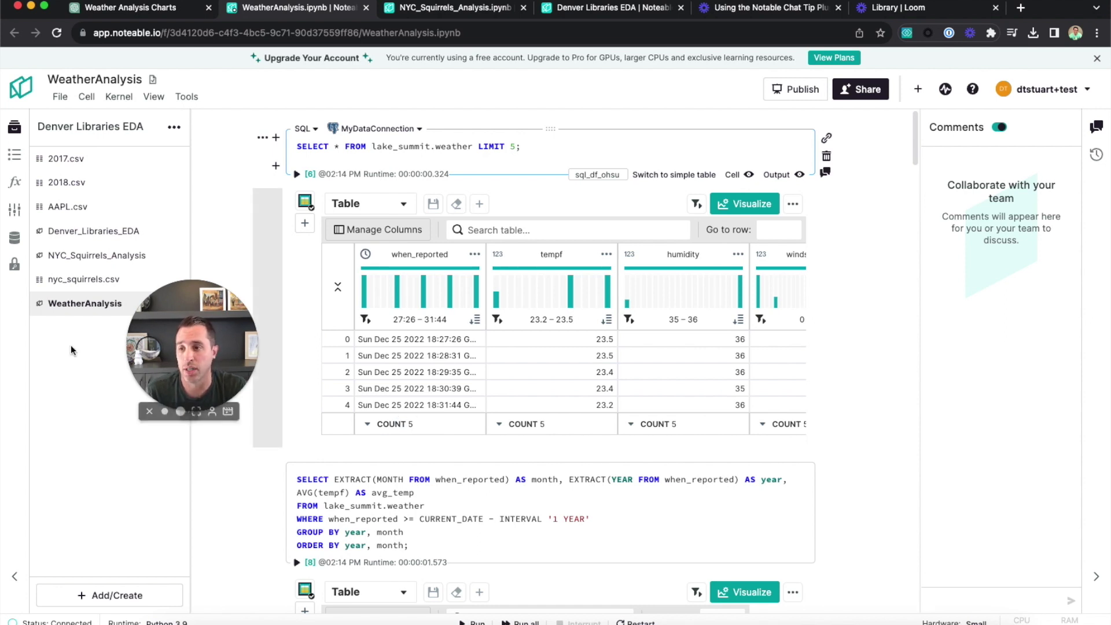
Show the data connections in the WeatherAnalysis notebook and examine its SQL query outputs and average monthly temperature plotting code
left_click(14, 238)
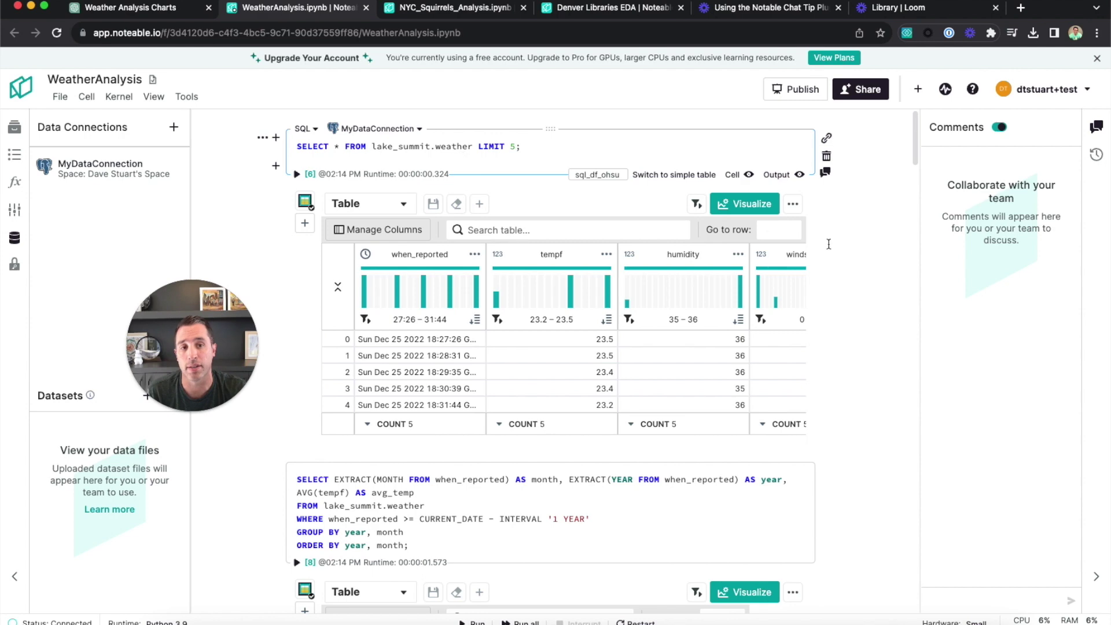
scroll(855, 266, "down", 3)
scroll(854, 260, "down", 10)
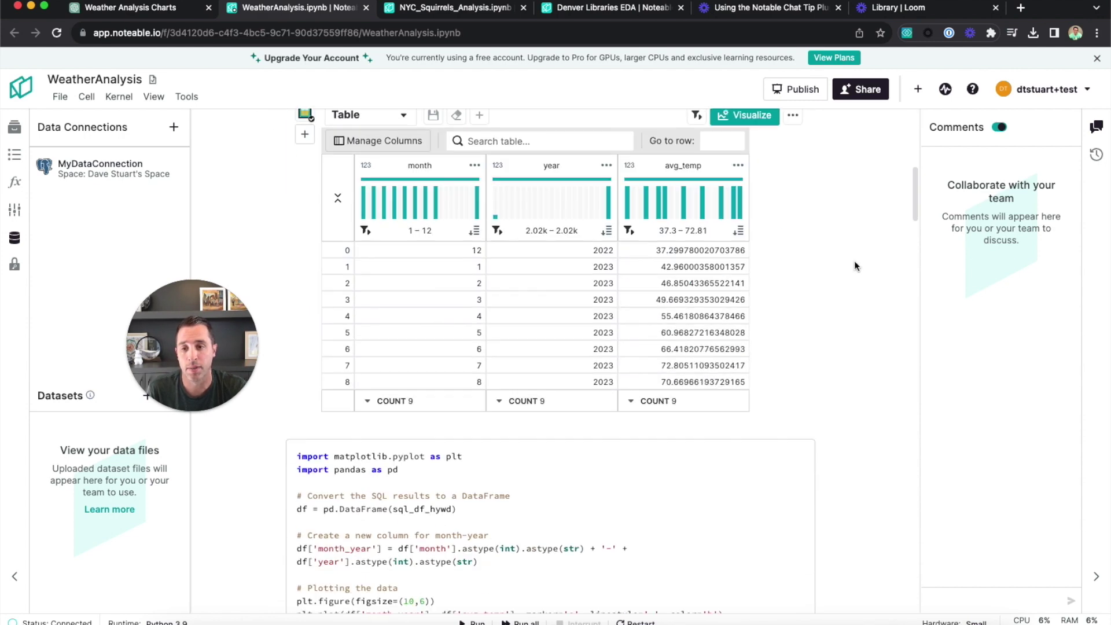
scroll(854, 260, "up", 3)
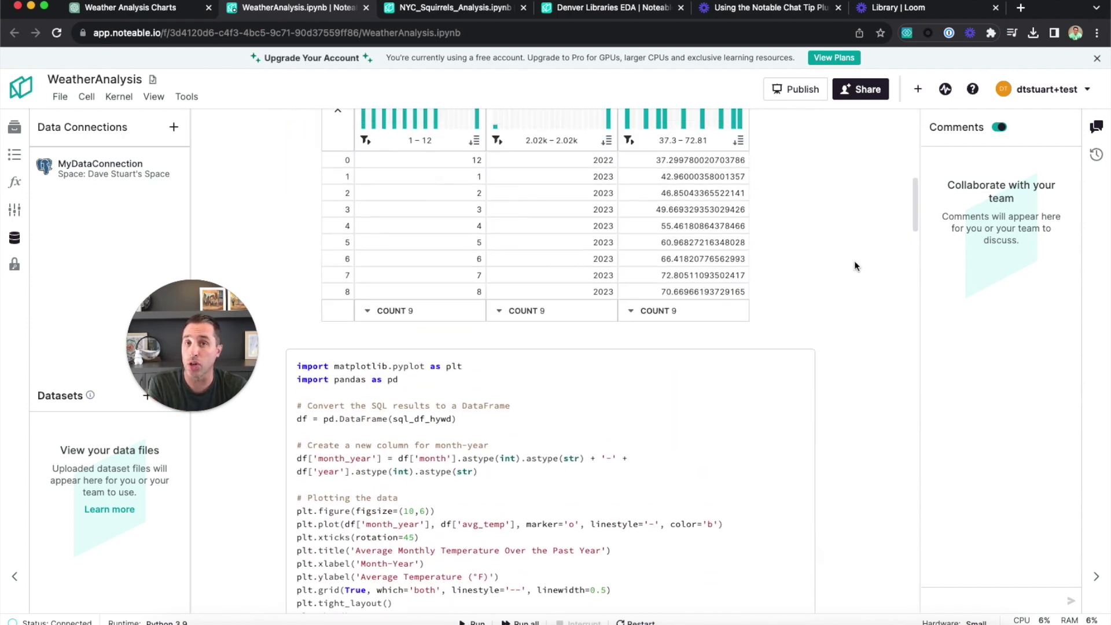
scroll(854, 261, "down", 3)
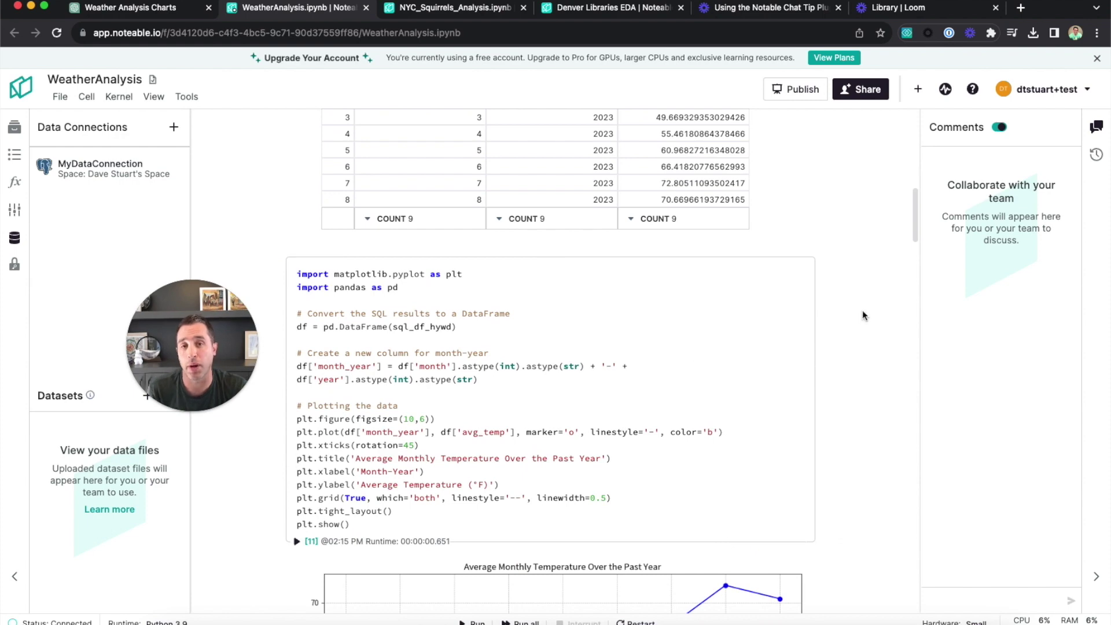
Examine the temperature, rainfall and humidity queries, plotting code and charts through the end of the WeatherAnalysis notebook
scroll(862, 312, "down", 5)
scroll(862, 312, "down", 2)
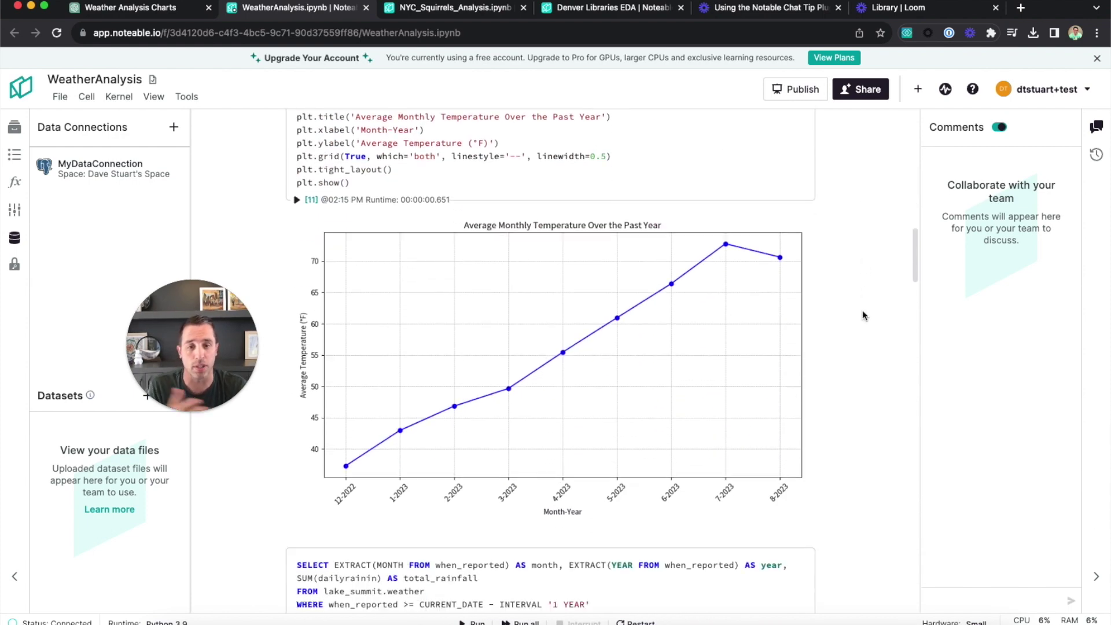
scroll(862, 313, "down", 15)
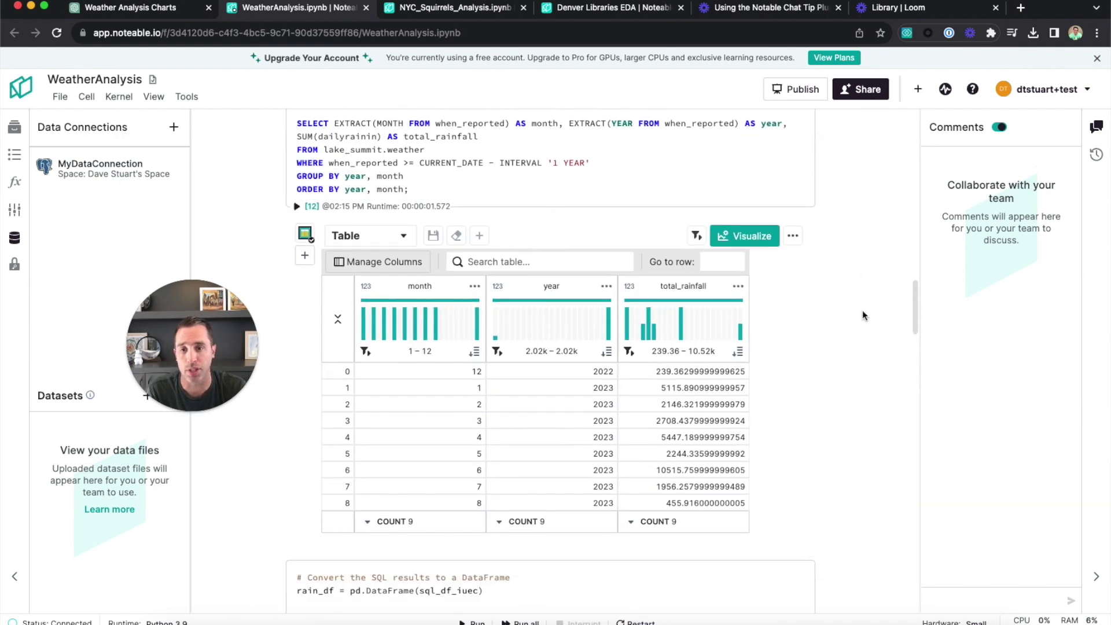
scroll(862, 313, "down", 15)
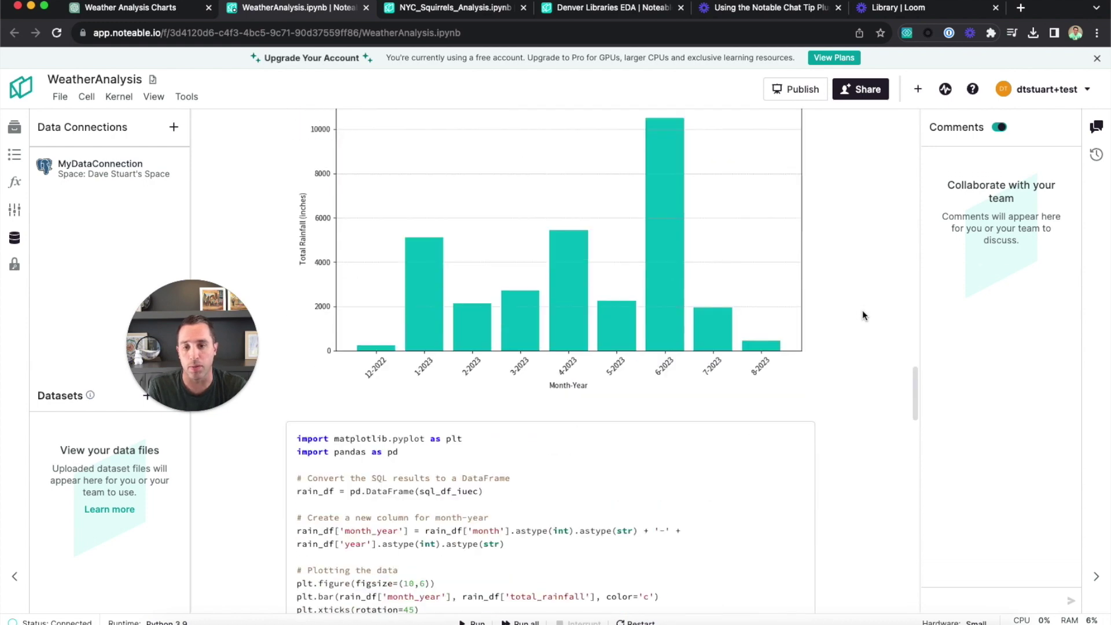
scroll(876, 292, "down", 15)
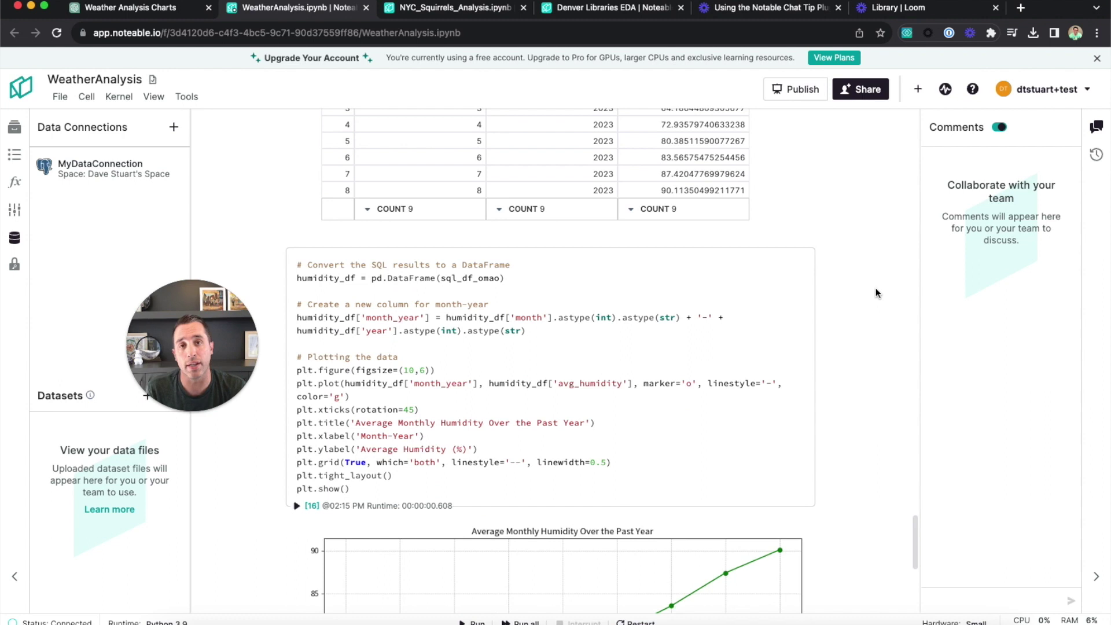
scroll(876, 287, "down", 5)
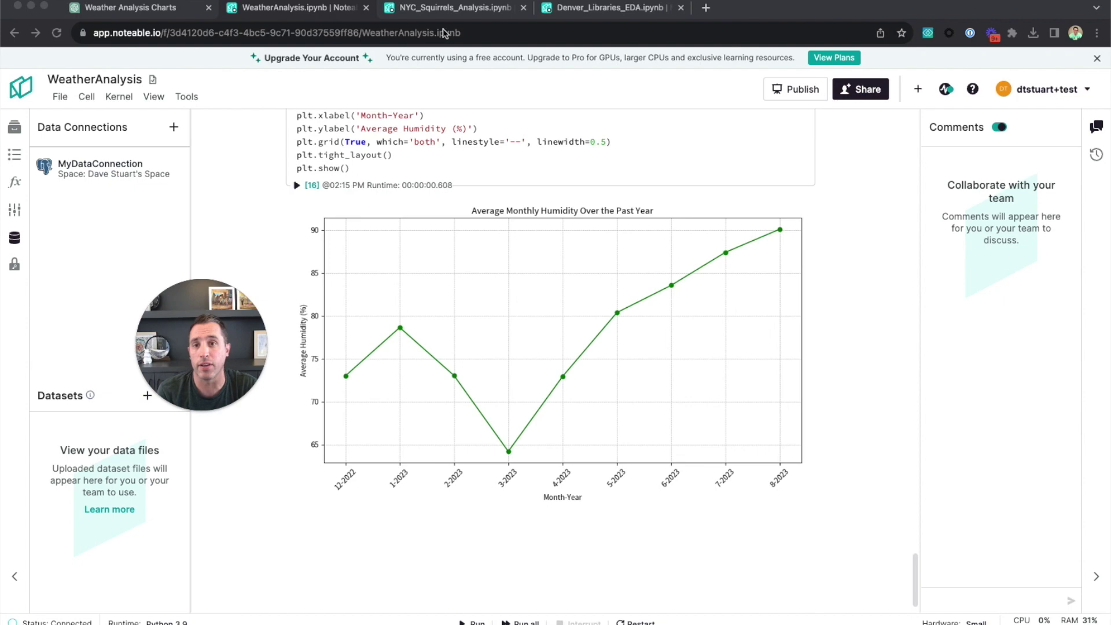
In the NYC_Squirrels_Analysis notebook, remove .head() from the squirrels_df line and rerun the cell to output the full dataset
left_click(431, 8)
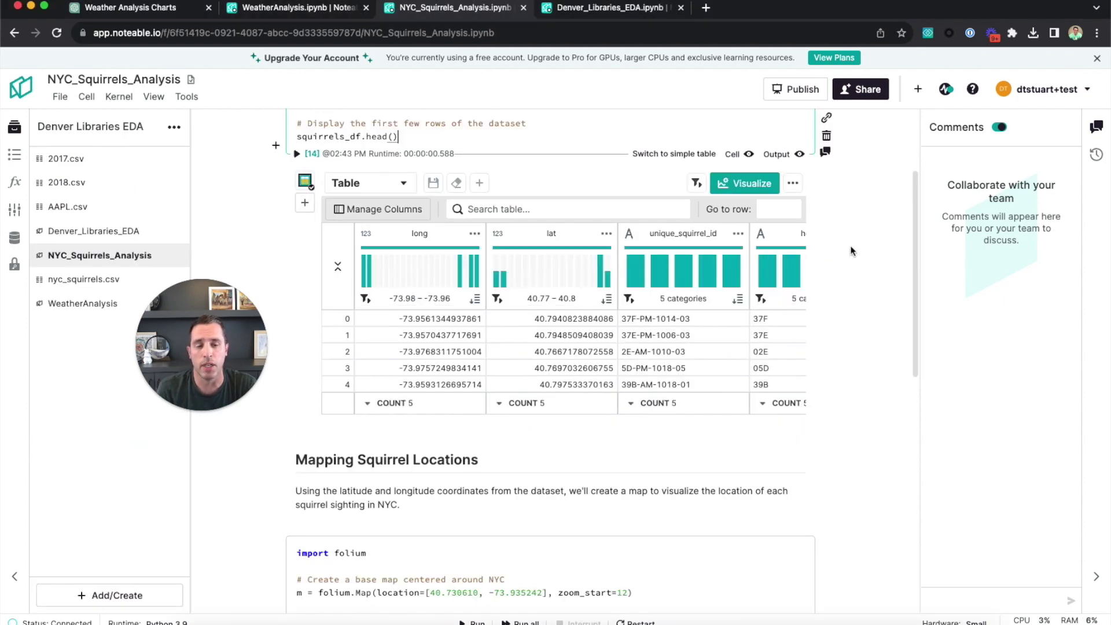
scroll(850, 251, "up", 2)
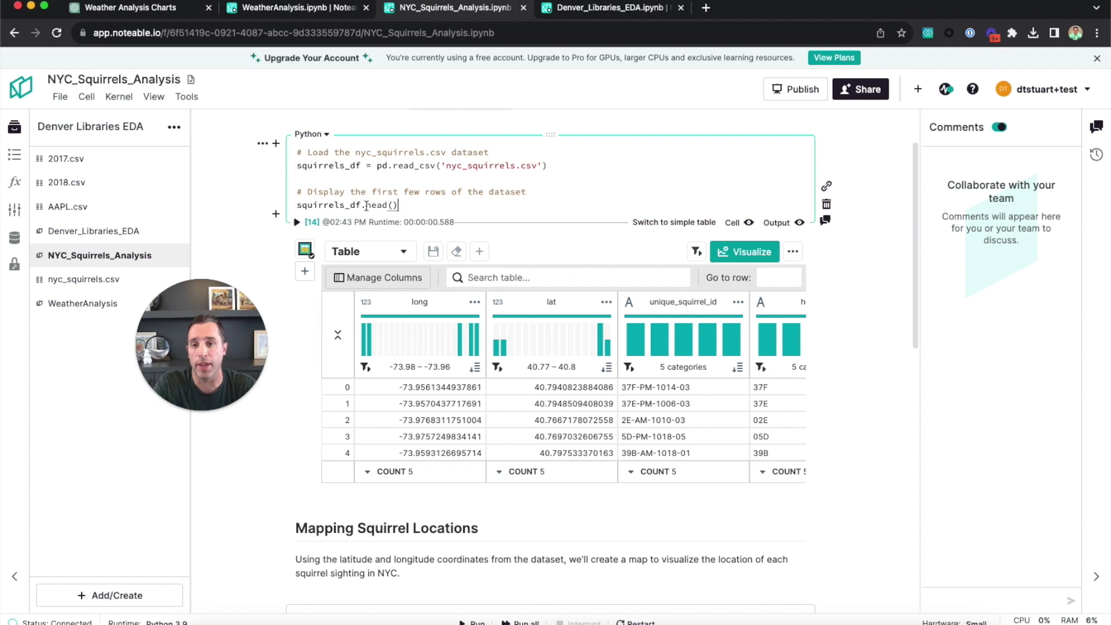
left_click_drag(367, 206, 436, 206)
key("BackSpace")
key("BackSpace")
key("shift+Return")
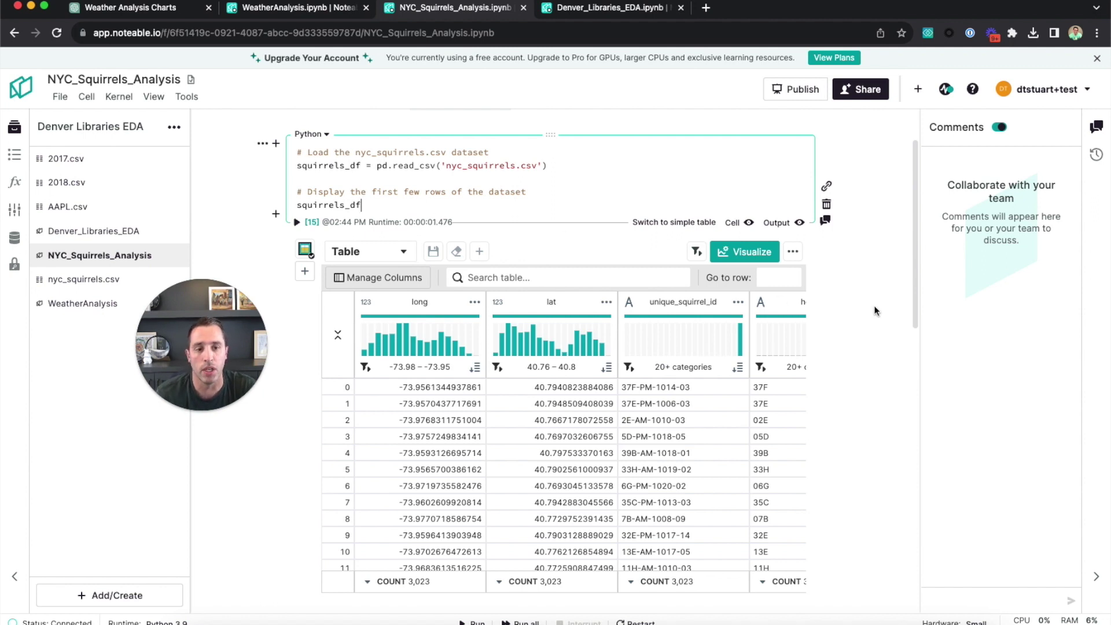
Look through the squirrels_df table's rows and columns, the lat column's type options and the list of manageable columns
scroll(570, 418, "down", 1)
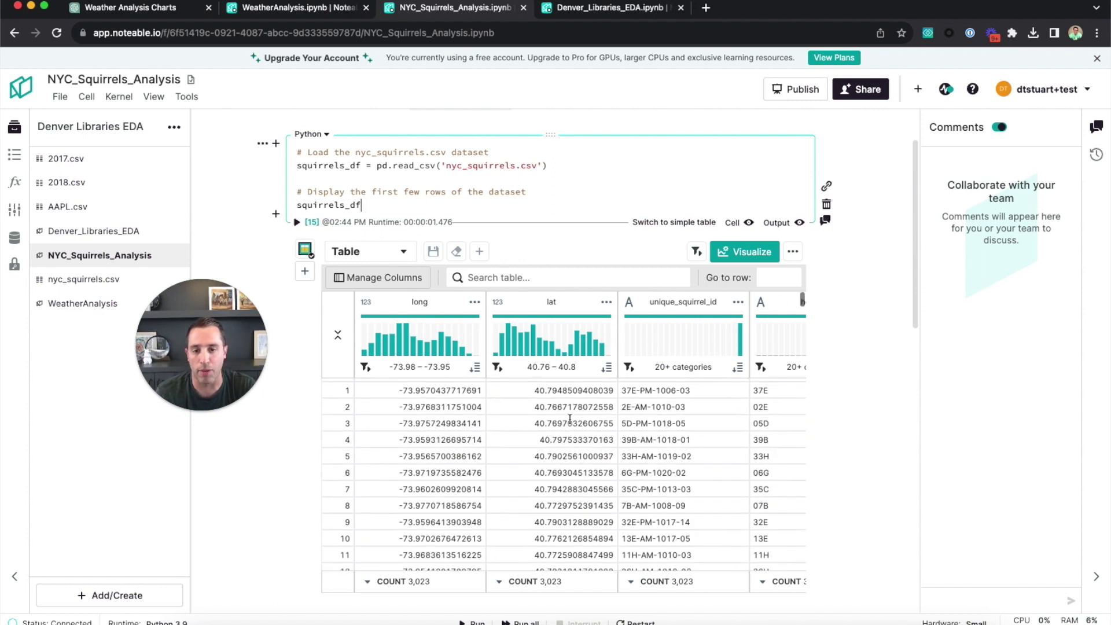
scroll(610, 440, "right", 5)
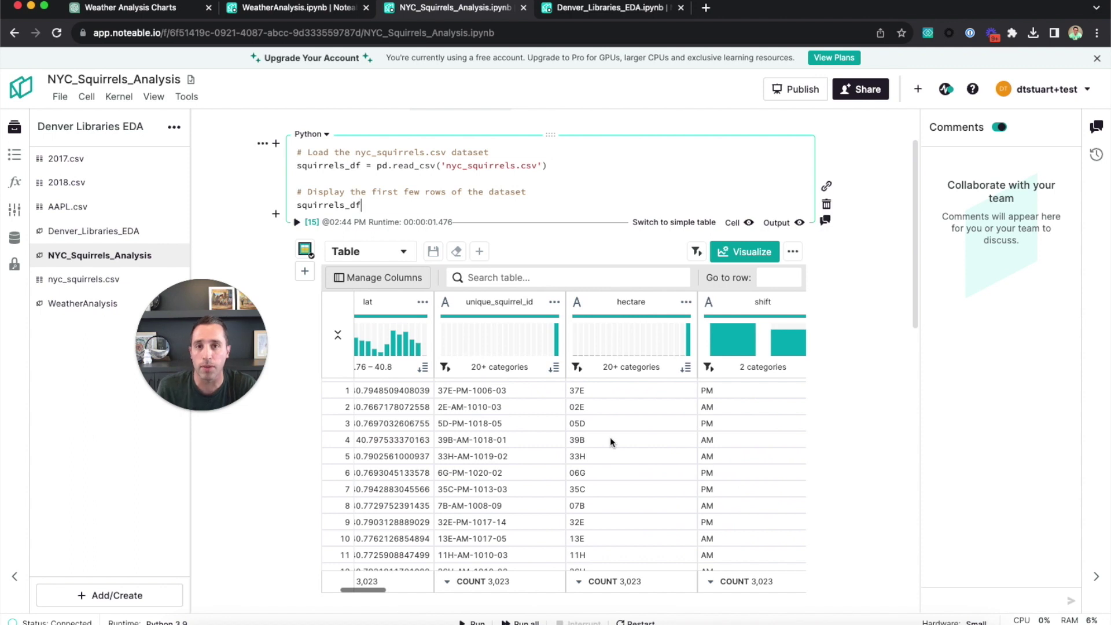
scroll(610, 437, "left", 5)
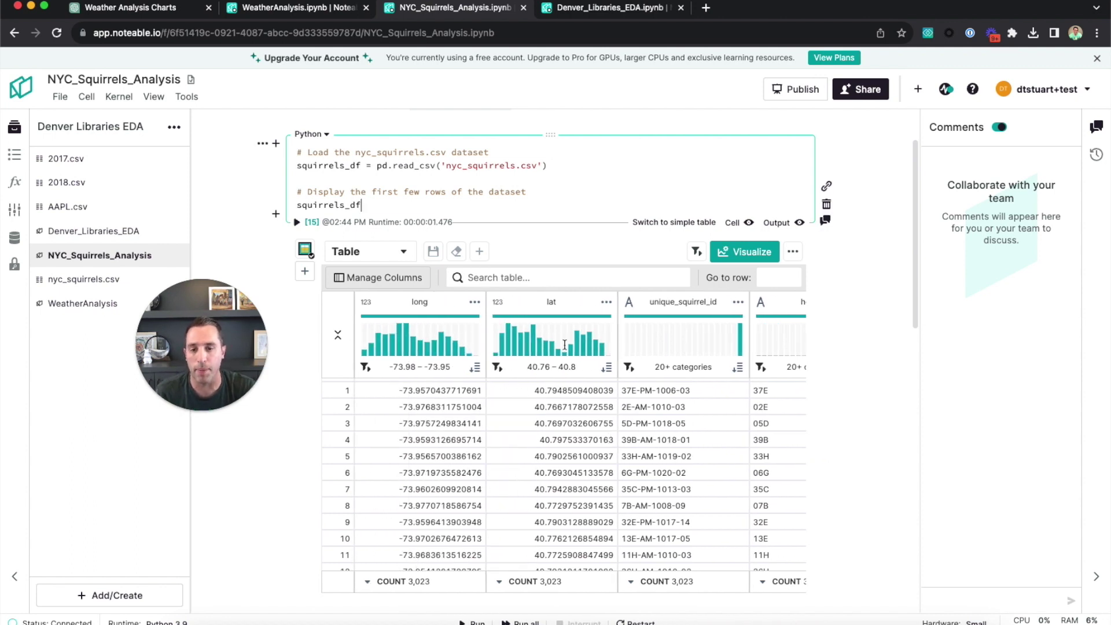
left_click(495, 303)
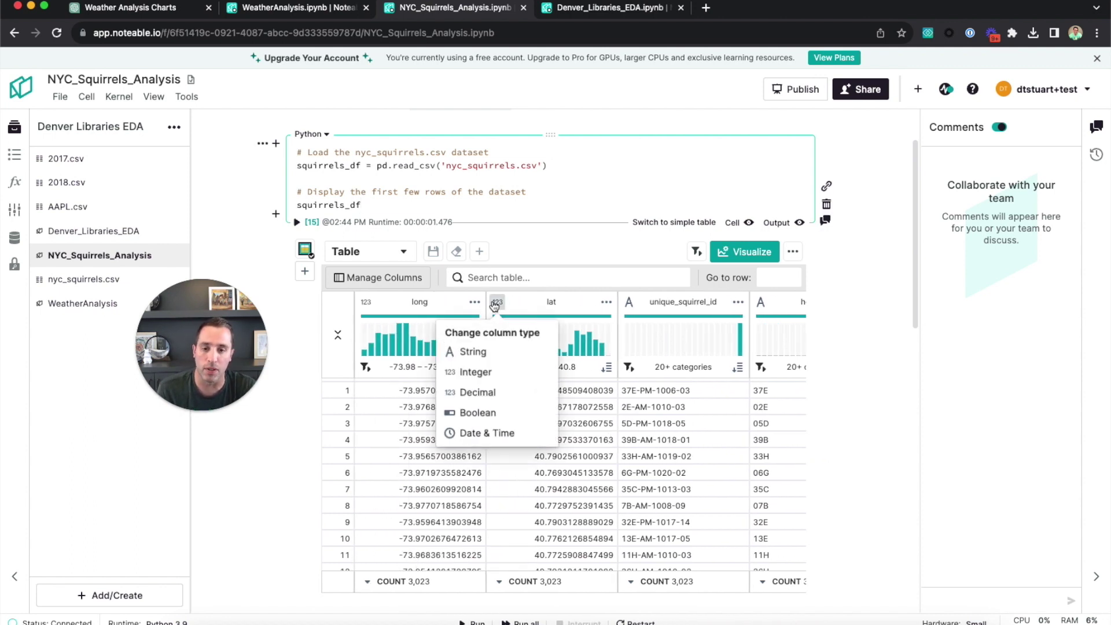
left_click(370, 268)
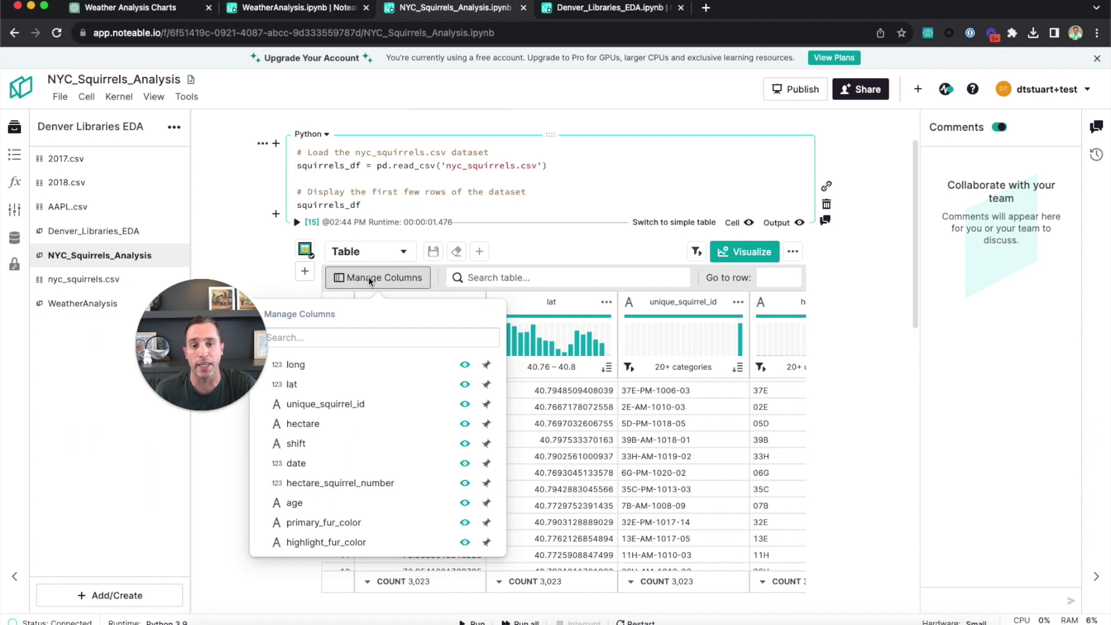
left_click(533, 276)
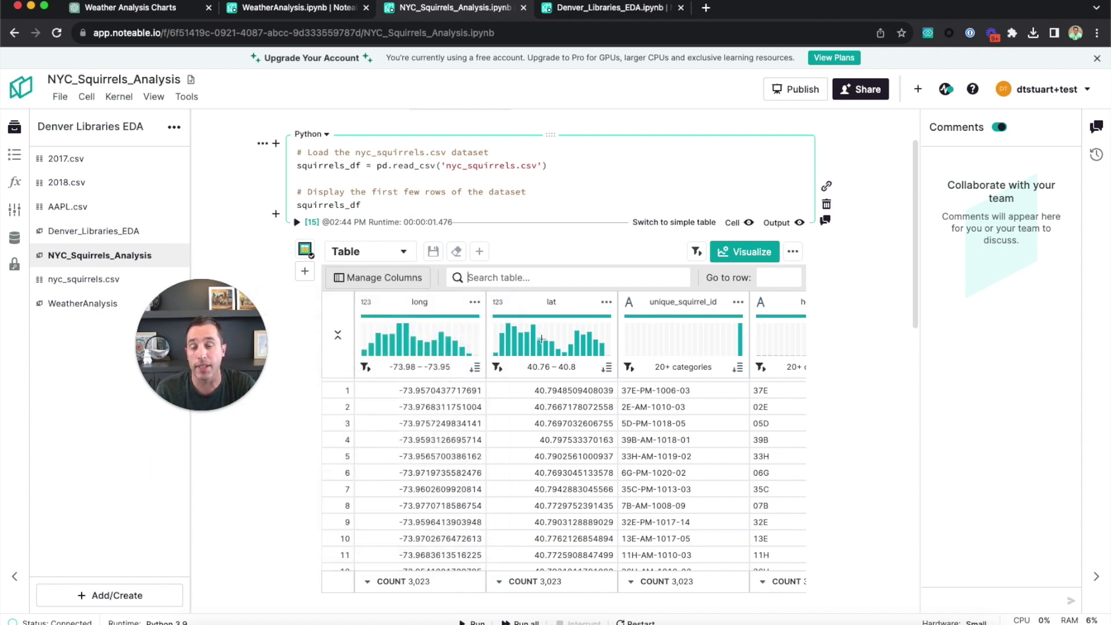
Filter the squirrels table on its lat histogram to about 40.77–40.79, and delete that filter
left_click_drag(509, 338, 571, 339)
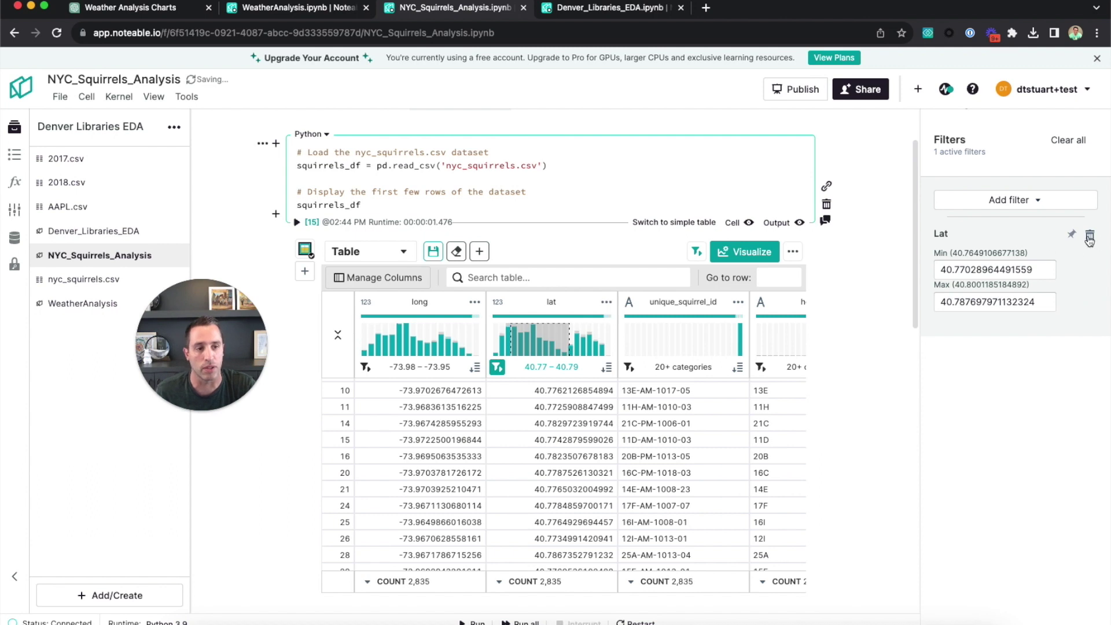
left_click(1090, 235)
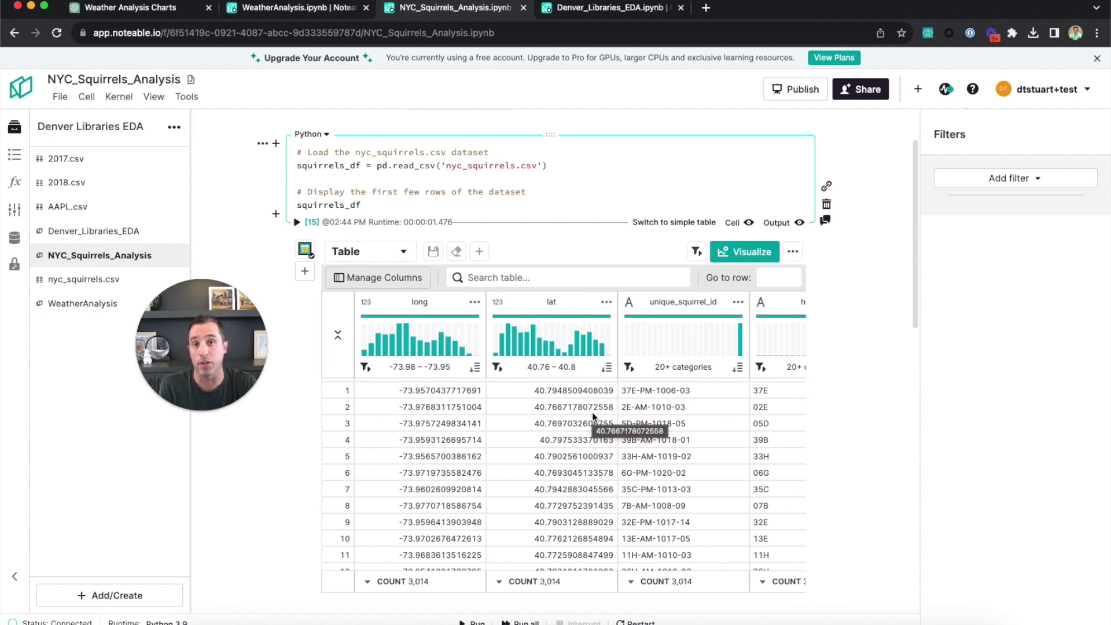
Add a new view to the squirrels_df output, generate Data Prism suggestions and open the suggested tile map
left_click(304, 272)
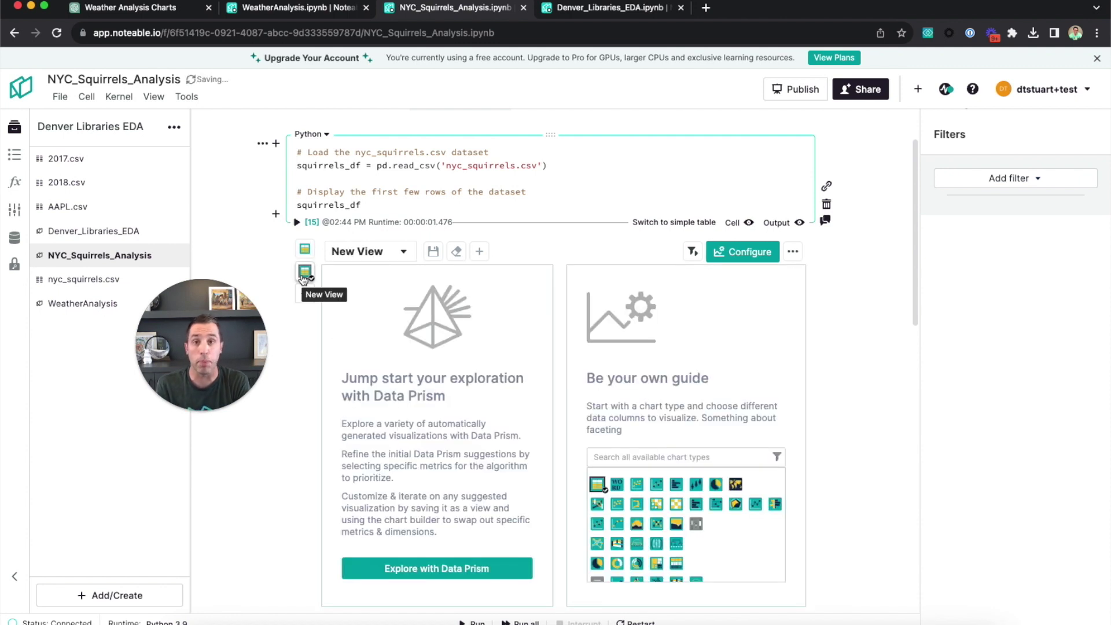
scroll(720, 417, "down", 1)
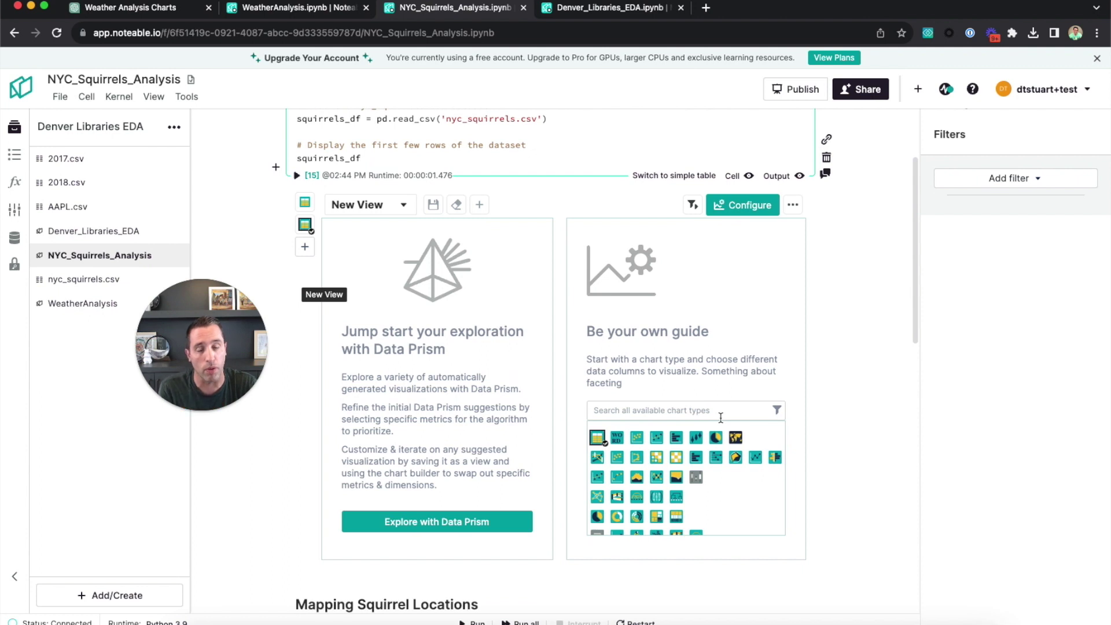
left_click(450, 524)
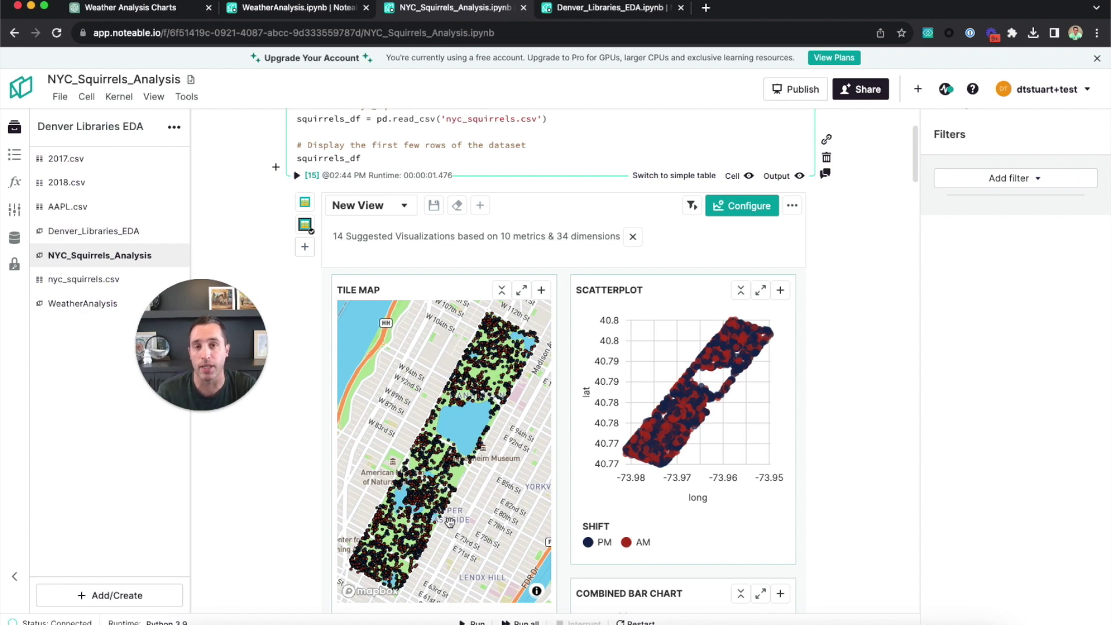
left_click(523, 293)
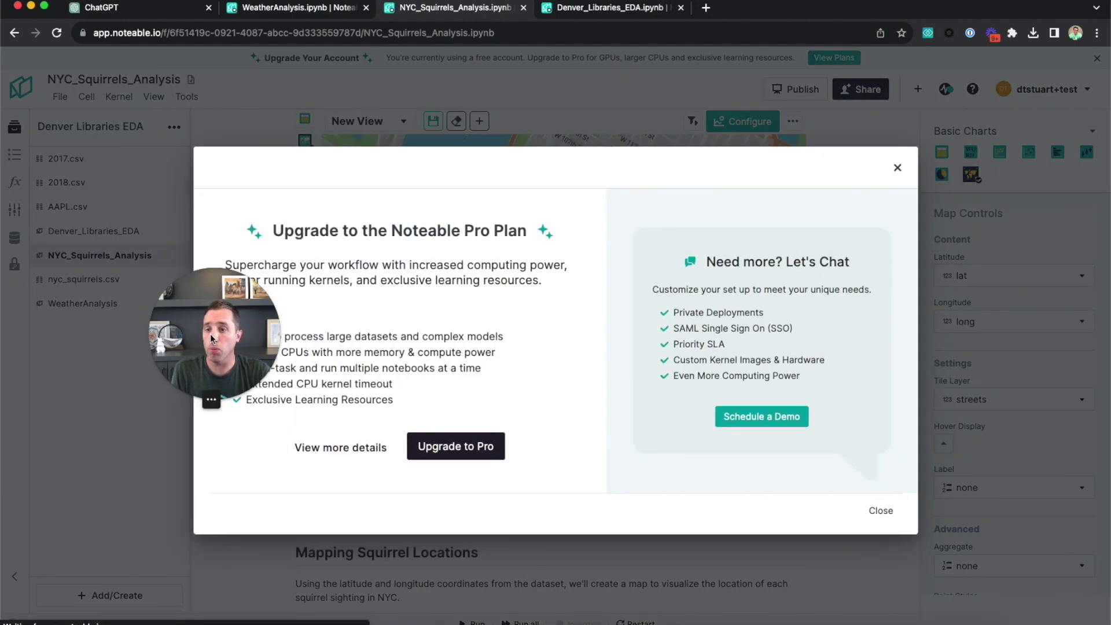
Dismiss the Noteable Pro Plan upgrade offer covering the notebook
left_click_drag(210, 334, 128, 329)
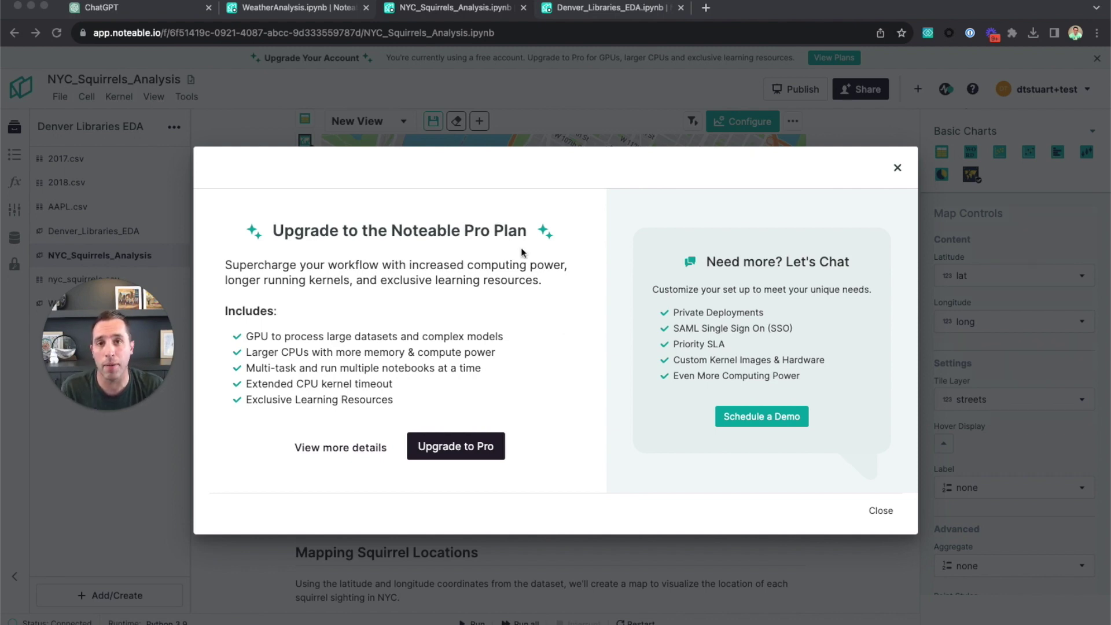
left_click(897, 168)
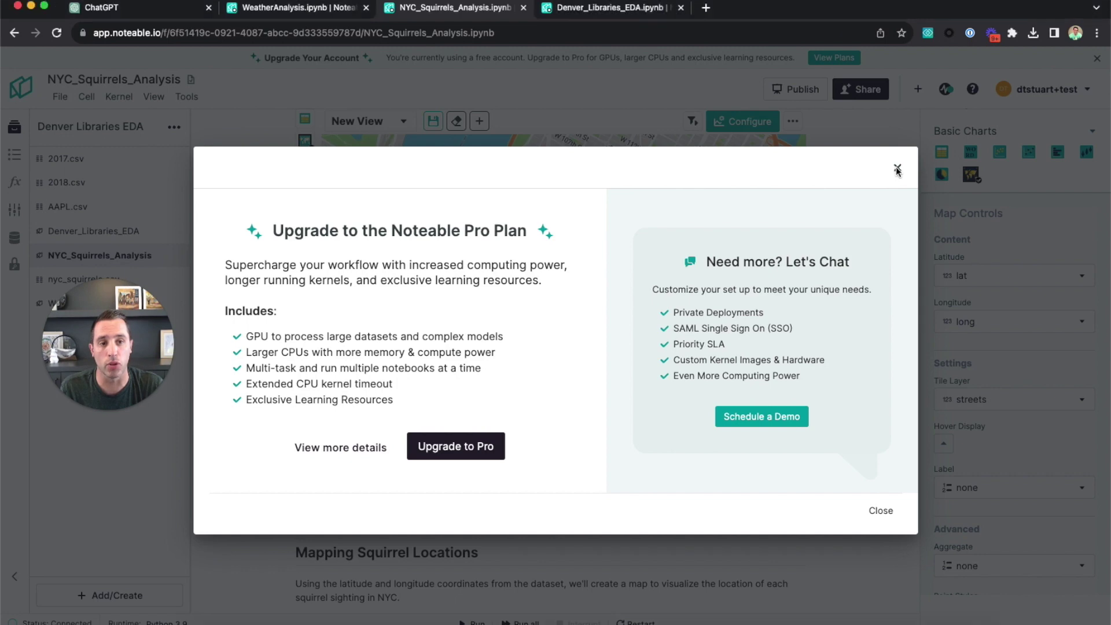
left_click(896, 169)
Switch to ChatGPT and ask it to create a notebook to analyze the 2015.csv data
left_click(174, 8)
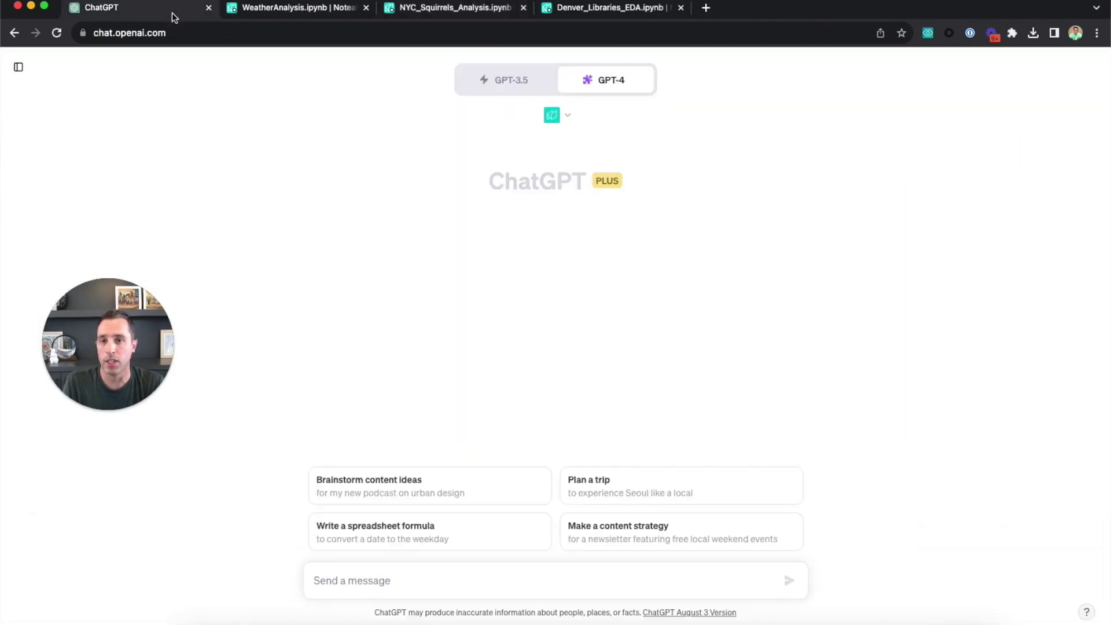
left_click(476, 587)
type("Create a notebook to analyze the 2015.csv data.")
key("Return")
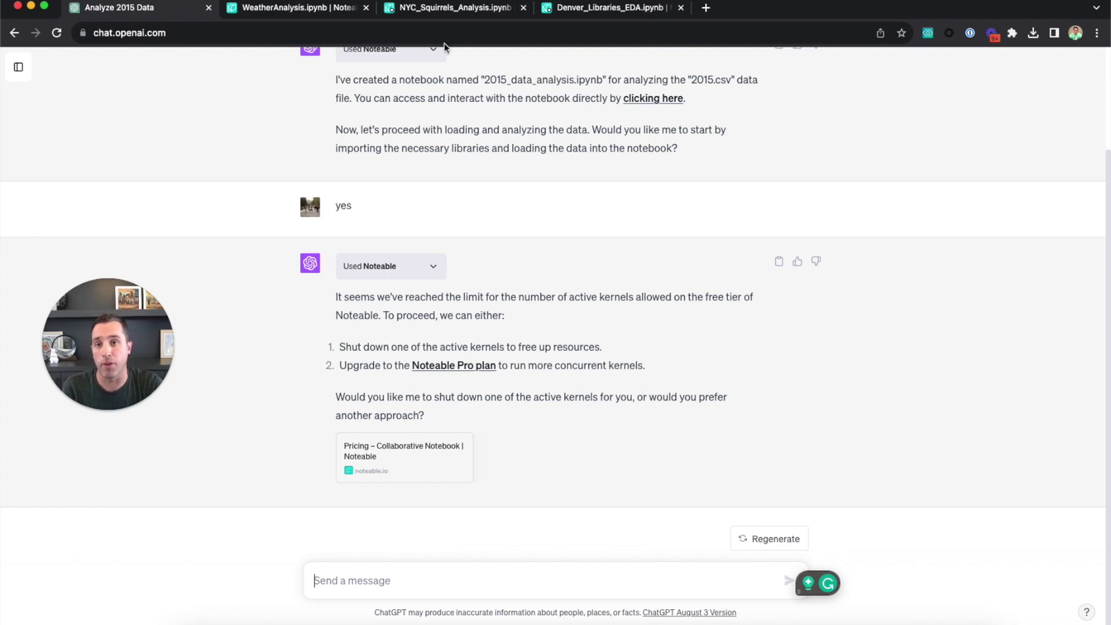
Return to the NYC_Squirrels_Analysis notebook and show its notebook settings with the available hardware options
left_click(434, 12)
left_click(13, 210)
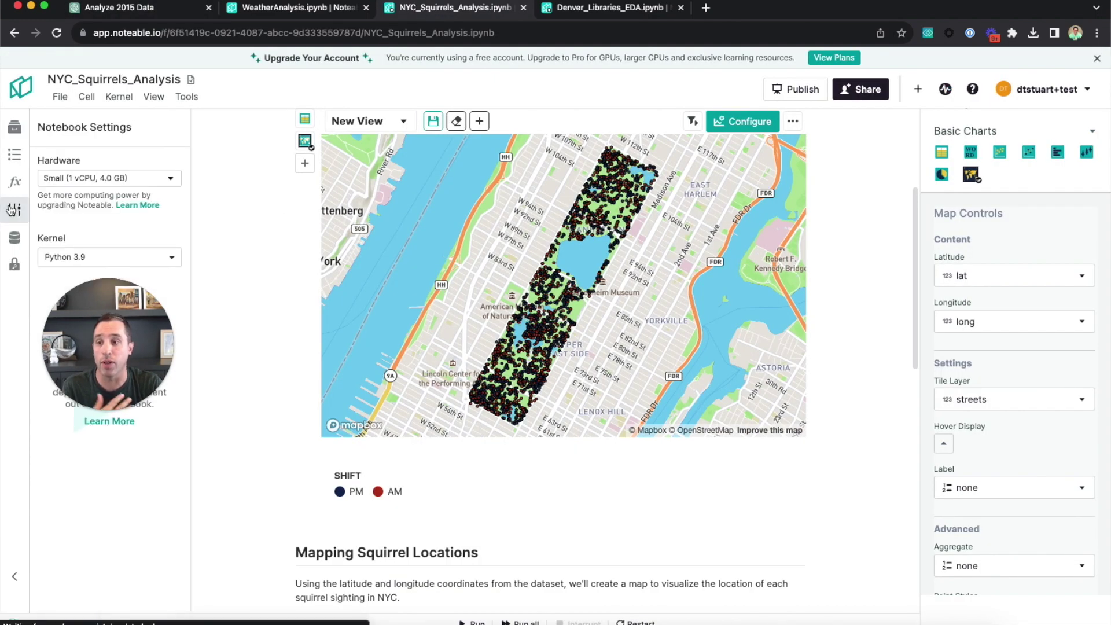
left_click(109, 178)
left_click_drag(113, 326, 290, 349)
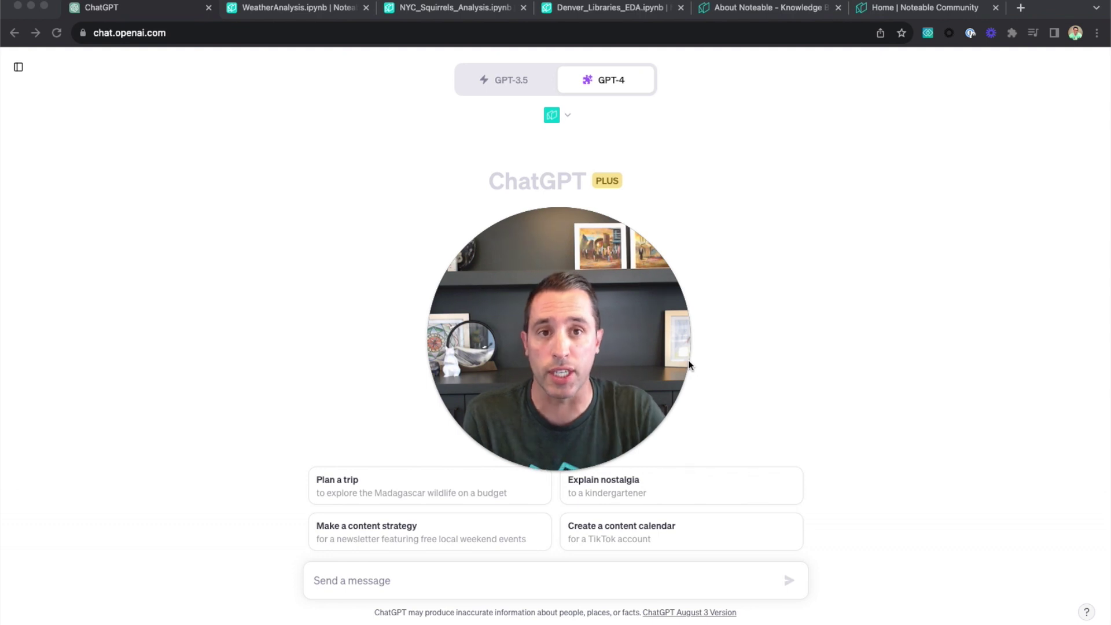
View the ChatGPT Plugin Updates page in the Noteable documentation and the Noteable Community home page
left_click(740, 11)
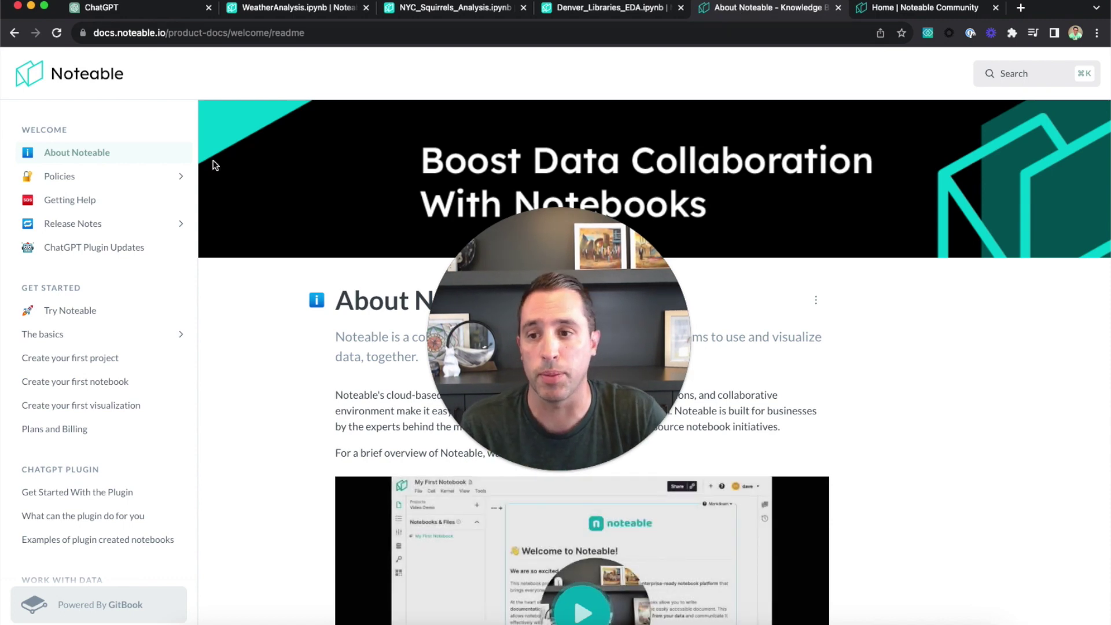
left_click(111, 257)
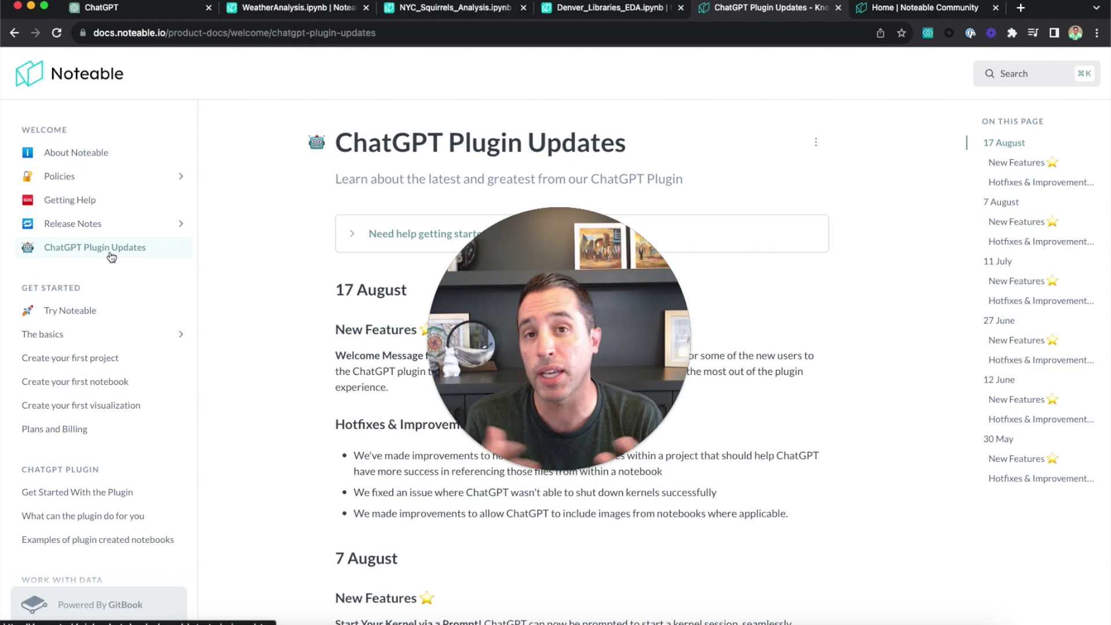
left_click(894, 11)
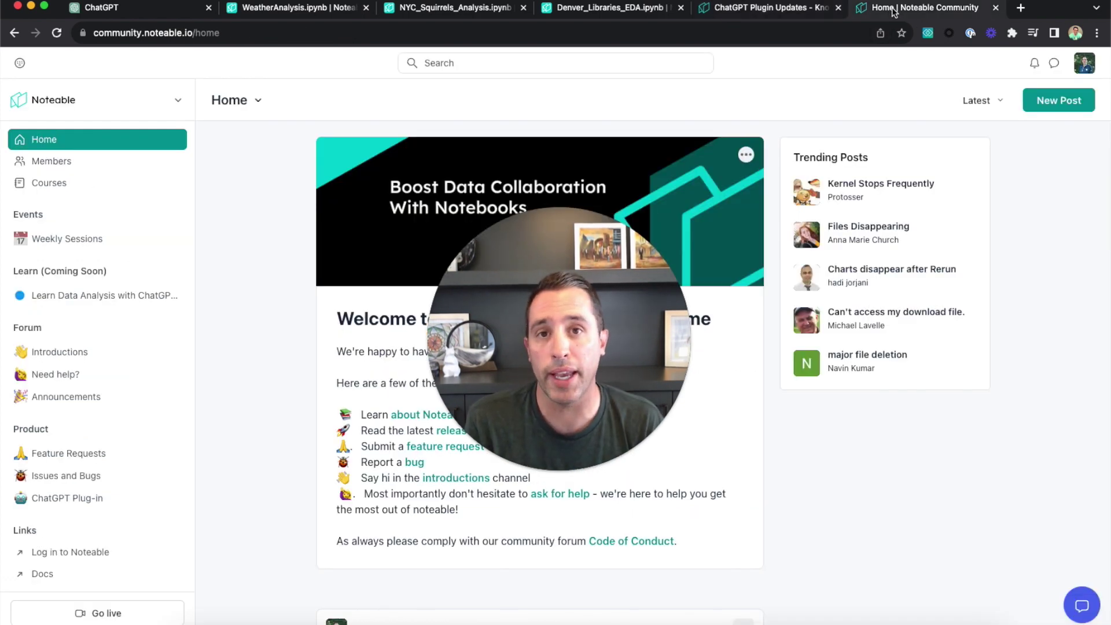